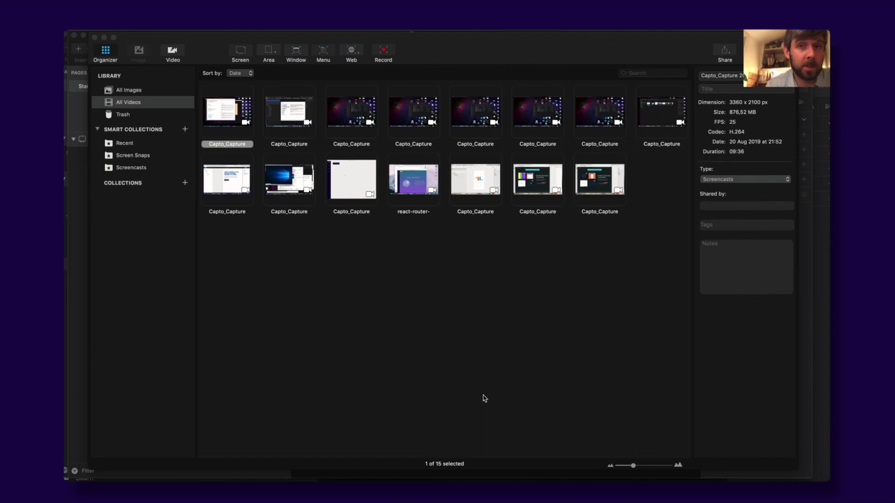
# Leave Capto's library and bring the MaterialGridDemo Sketch document with its empty Start artboard to the front
pyautogui.click(78, 205)
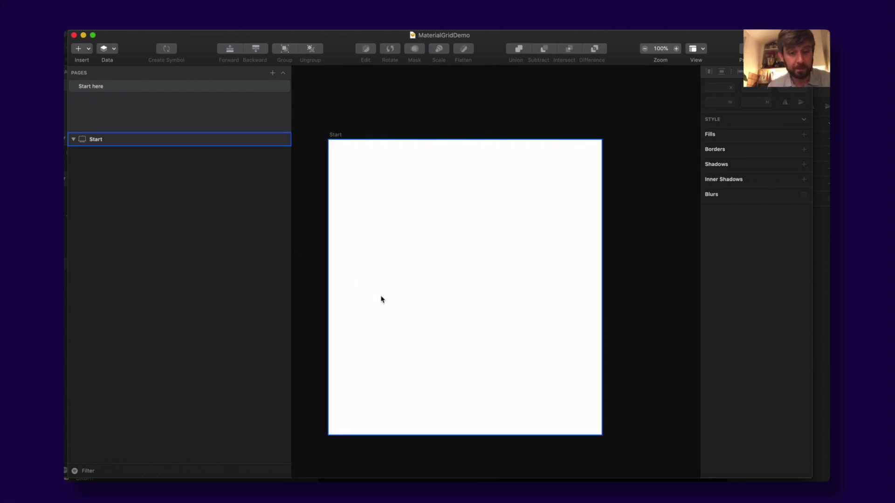
# Add the text 'Hello MaterialUI!' to the Start artboard
pyautogui.press('t')
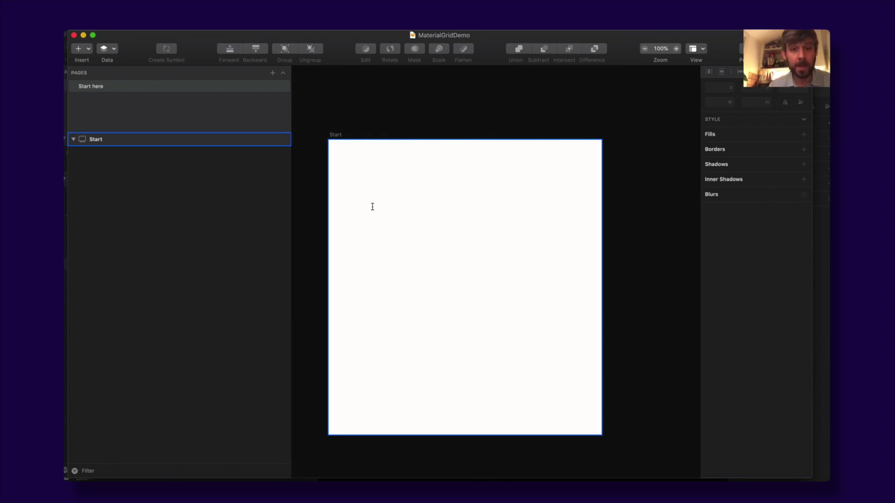
pyautogui.click(359, 166)
pyautogui.write('Hellop')
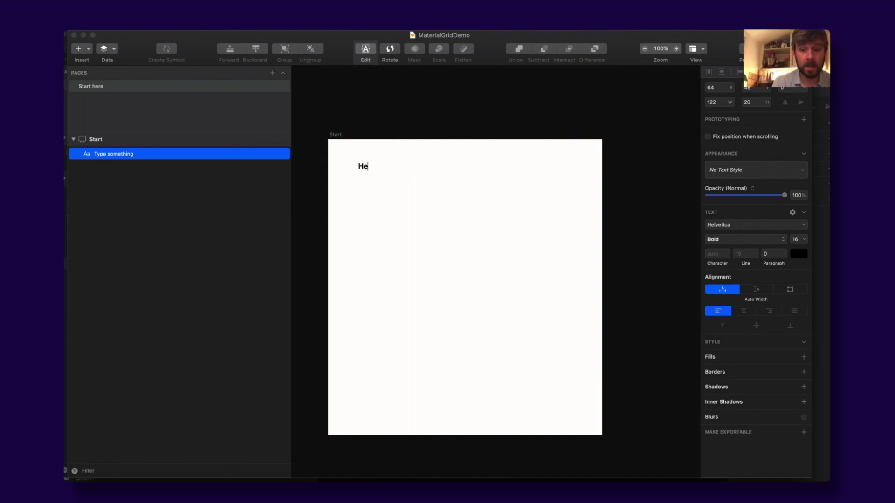
pyautogui.press('BackSpace')
pyautogui.press('BackSpace')
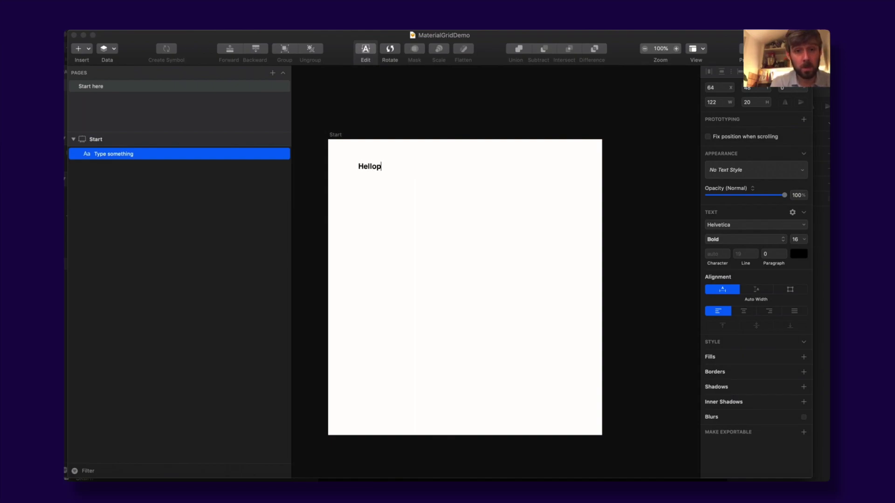
pyautogui.write('Mater')
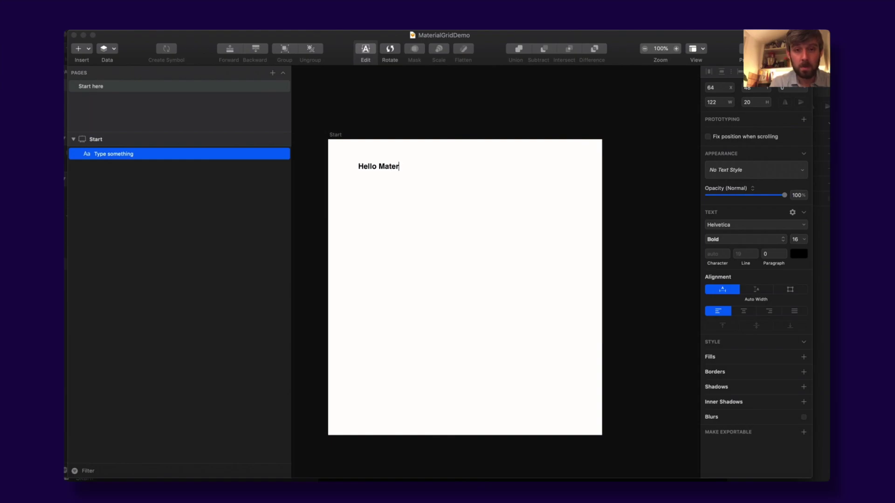
pyautogui.write('ialUI!')
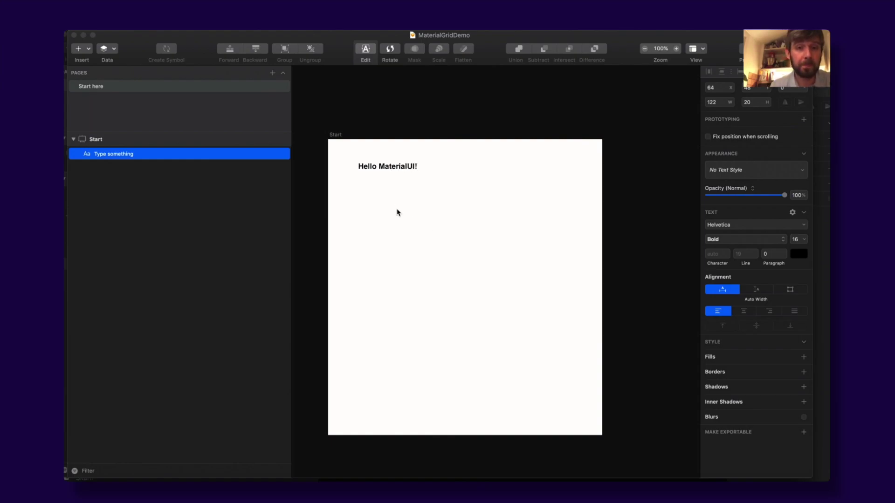
pyautogui.press('Escape')
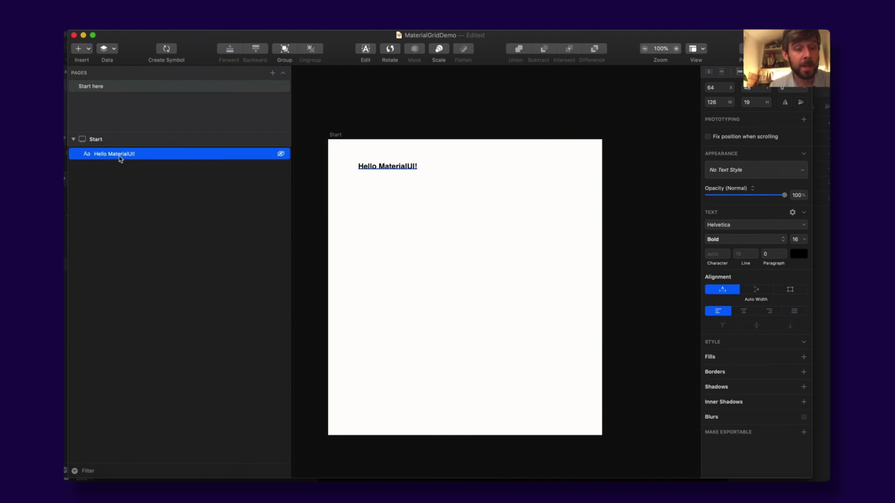
# Rename the Hello MaterialUI! text layer to {text}
pyautogui.doubleClick(137, 161)
pyautogui.press('BackSpace')
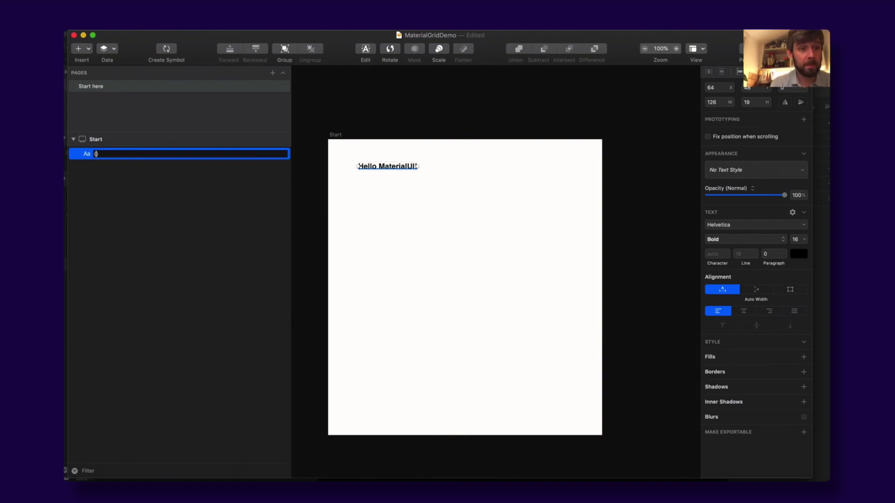
pyautogui.write('{text}')
pyautogui.press('Return')
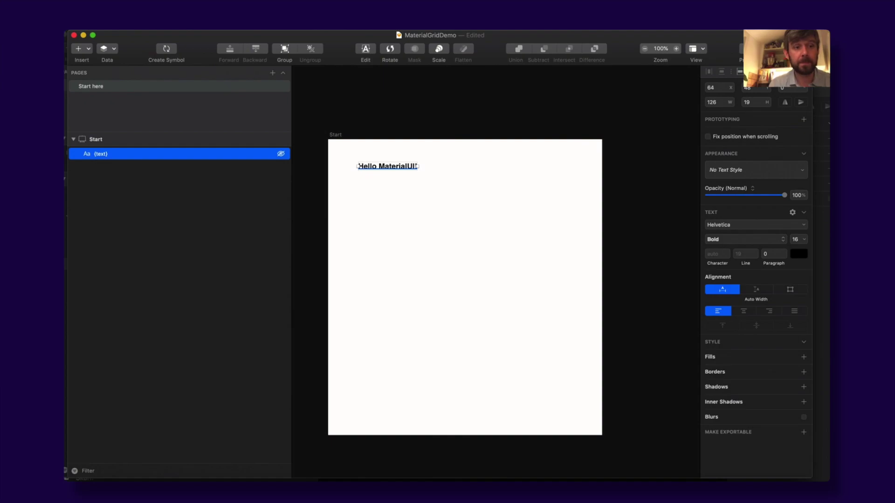
pyautogui.click(198, 231)
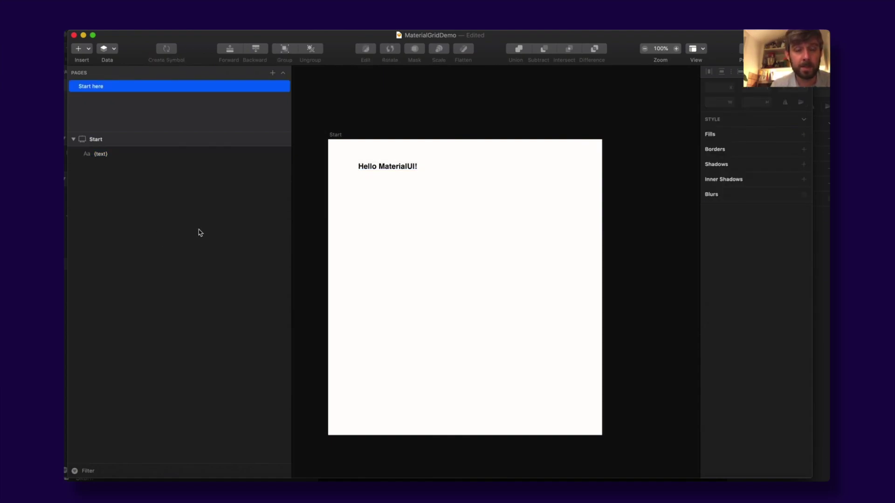
# Wrap the {text} layer in nested groups {text} 2, 3 and 4 and expand them
pyautogui.click(102, 155)
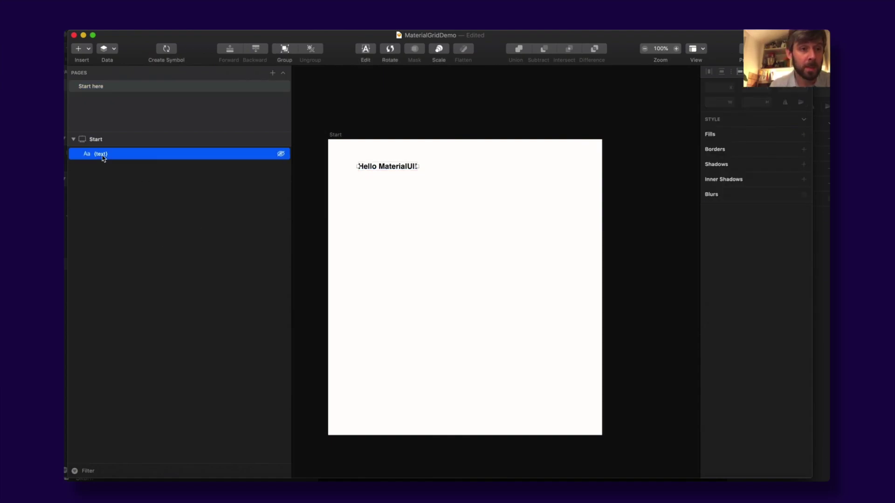
pyautogui.press('super+g')
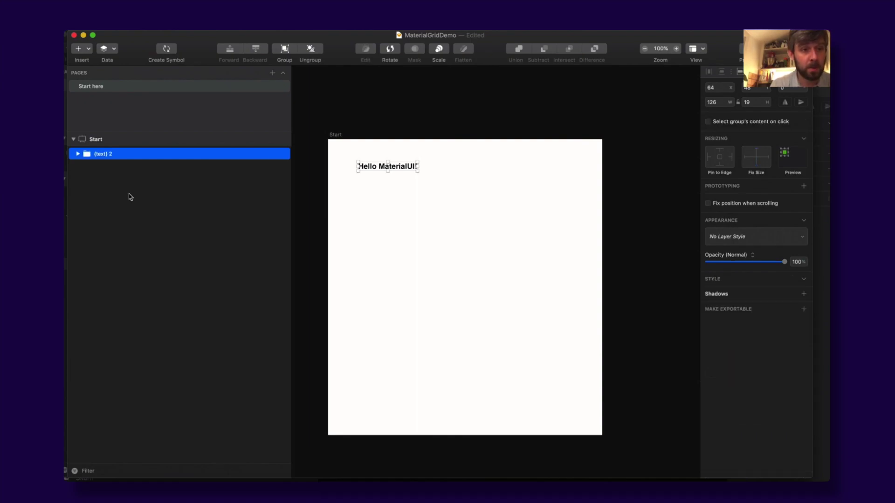
pyautogui.click(78, 154)
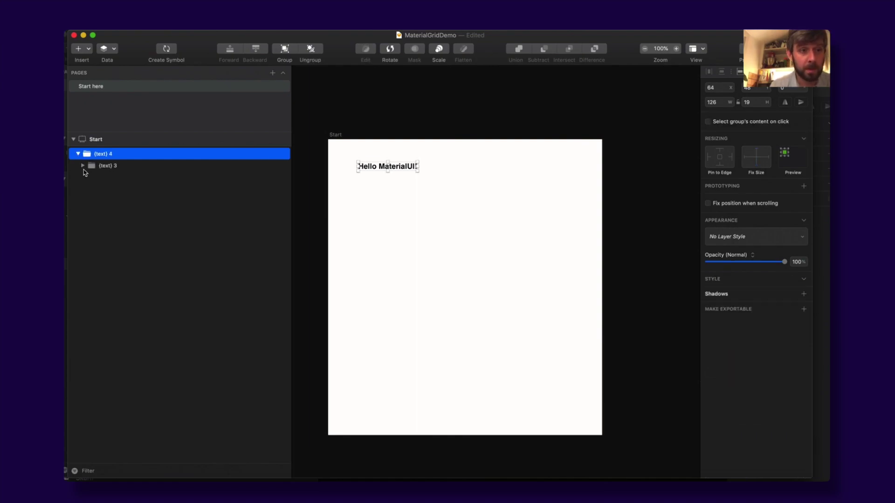
pyautogui.click(83, 165)
pyautogui.click(88, 178)
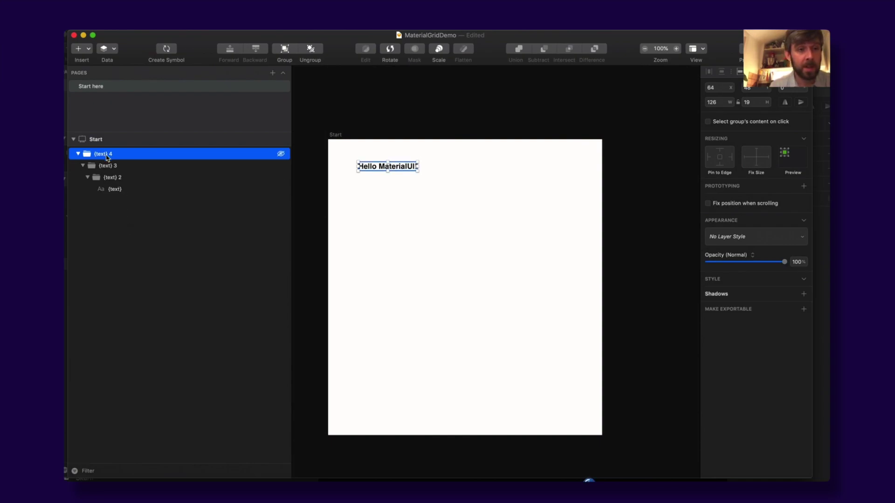
# Rename the outermost group to {div} [mui-container]
pyautogui.doubleClick(106, 155)
pyautogui.write('{di')
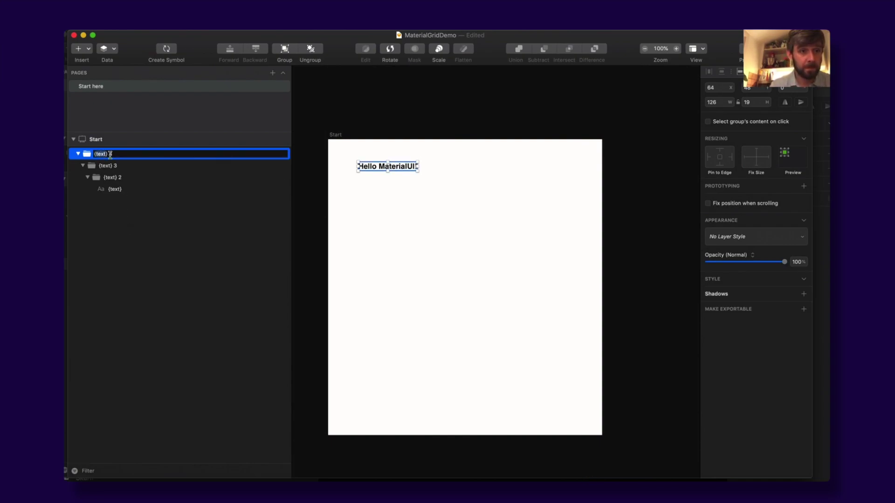
pyautogui.write('v')
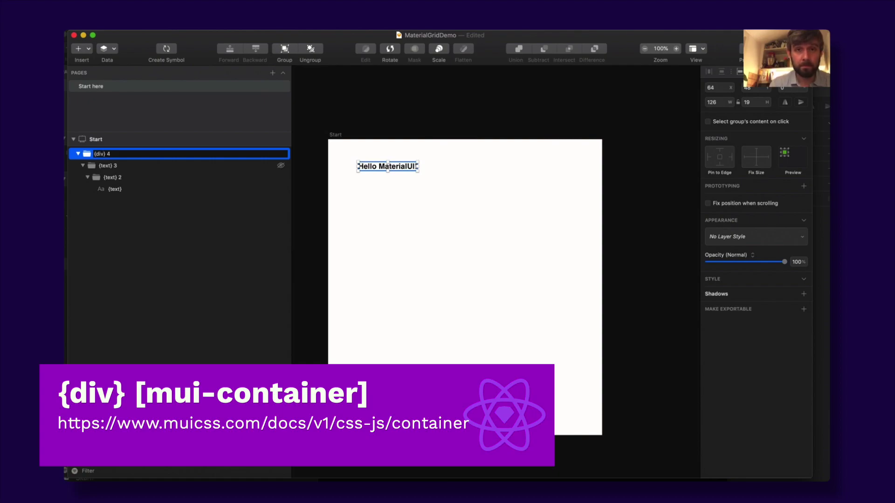
pyautogui.press('BackSpace')
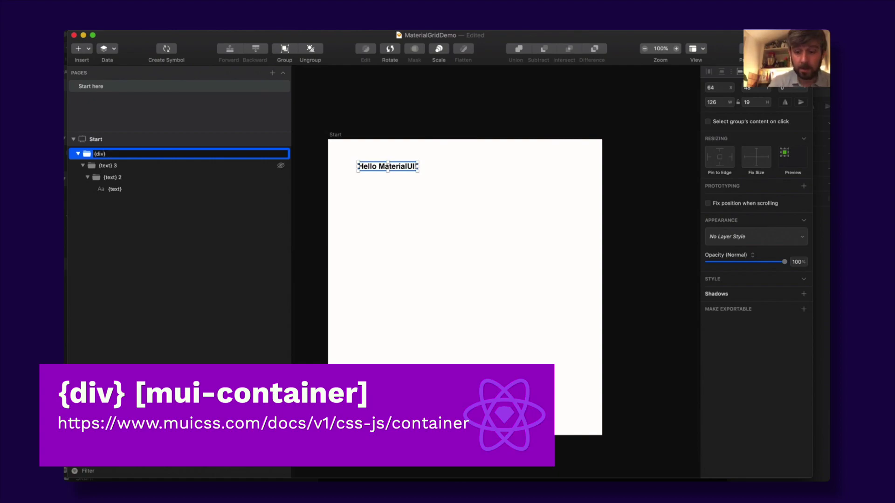
pyautogui.write('[m')
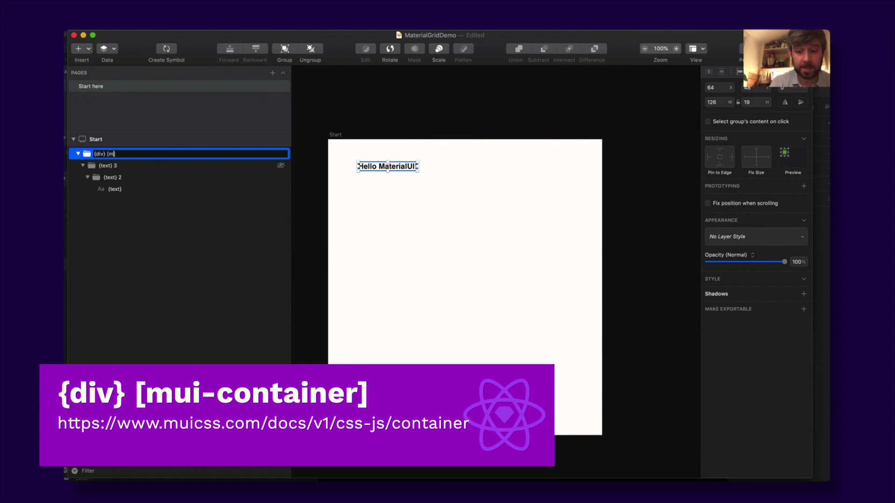
pyautogui.write('ui-con')
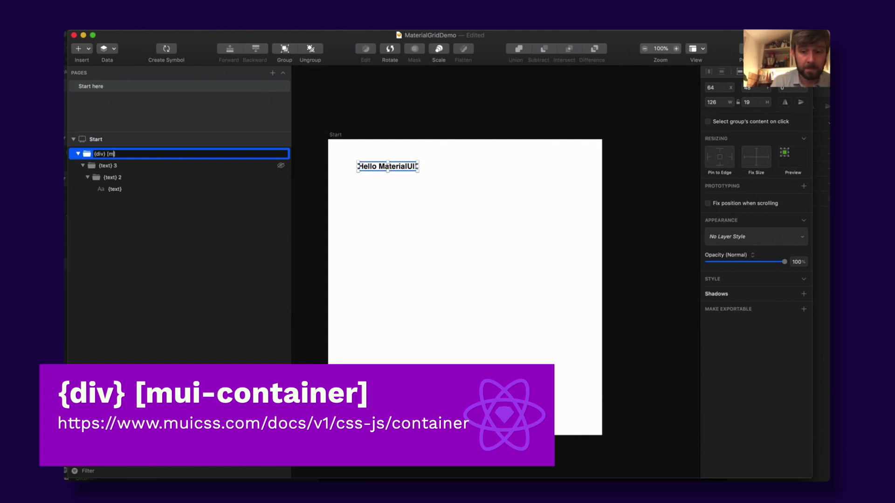
pyautogui.write('t')
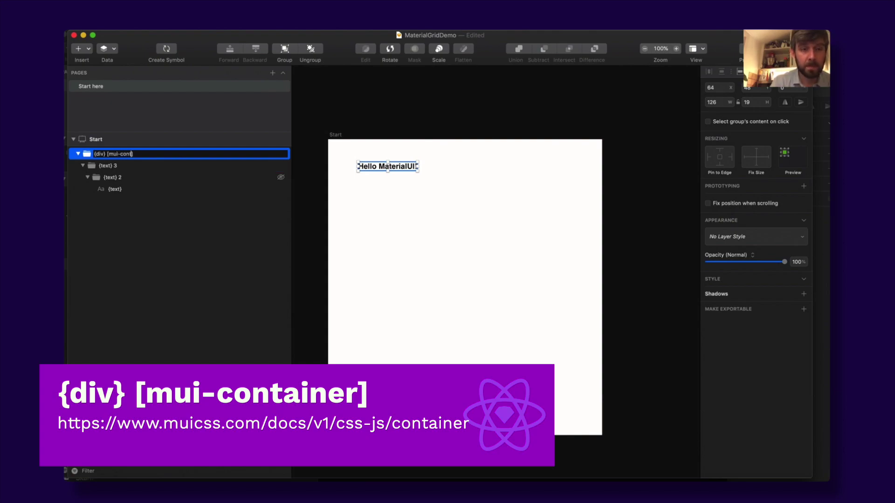
pyautogui.write('ainer]')
pyautogui.press('Return')
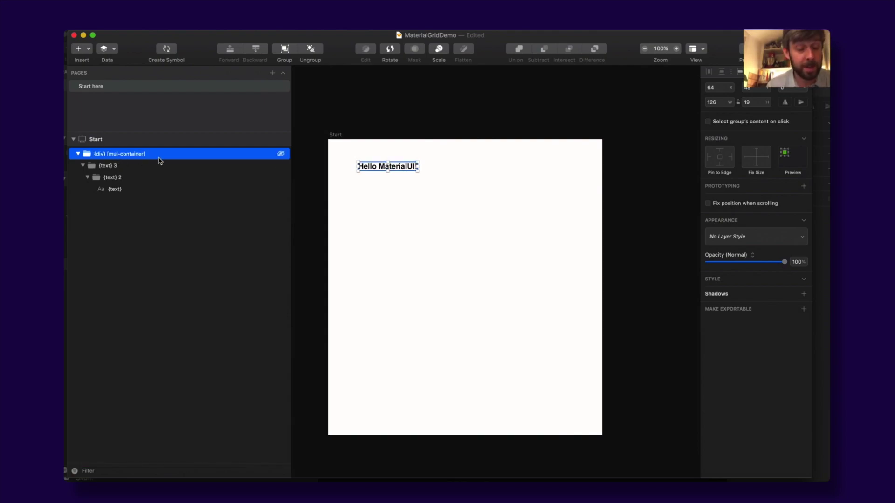
# Rename the middle group to {div} [mui-row]
pyautogui.click(114, 167)
pyautogui.doubleClick(112, 167)
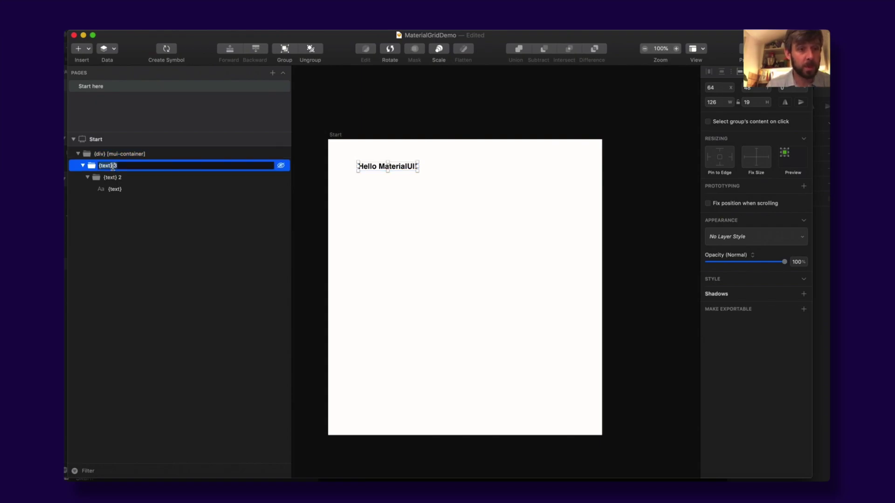
pyautogui.click(121, 168)
pyautogui.press('super+a')
pyautogui.press('BackSpace')
pyautogui.write('{')
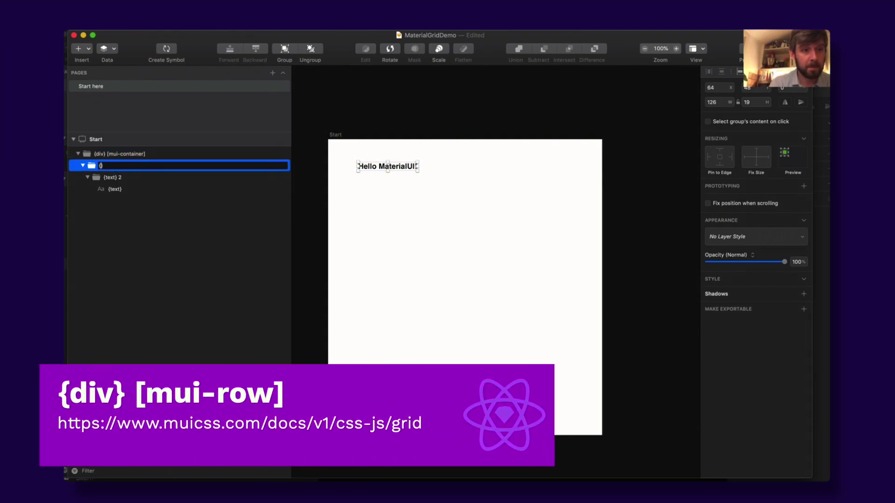
pyautogui.write('div} [')
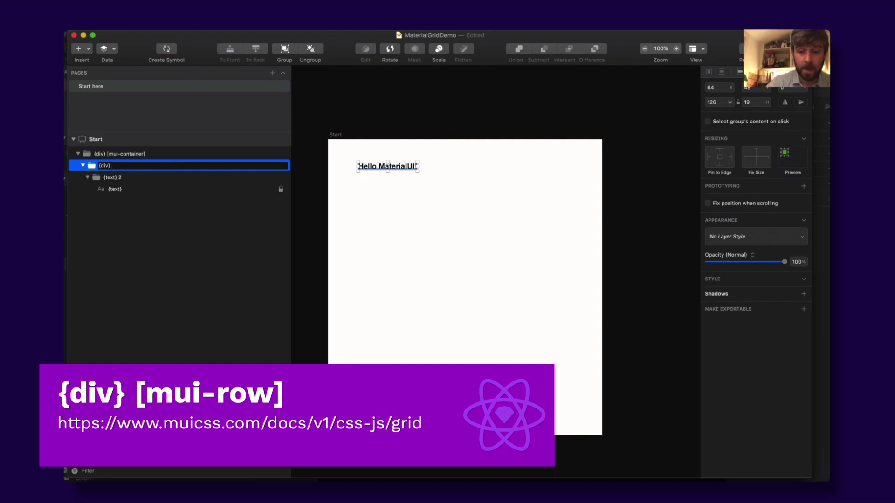
pyautogui.write('mui')
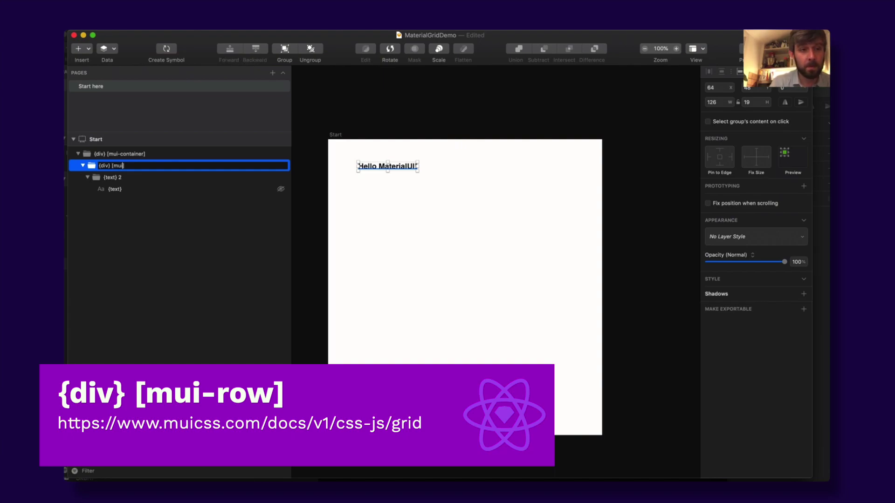
pyautogui.write('-row]')
pyautogui.press('Return')
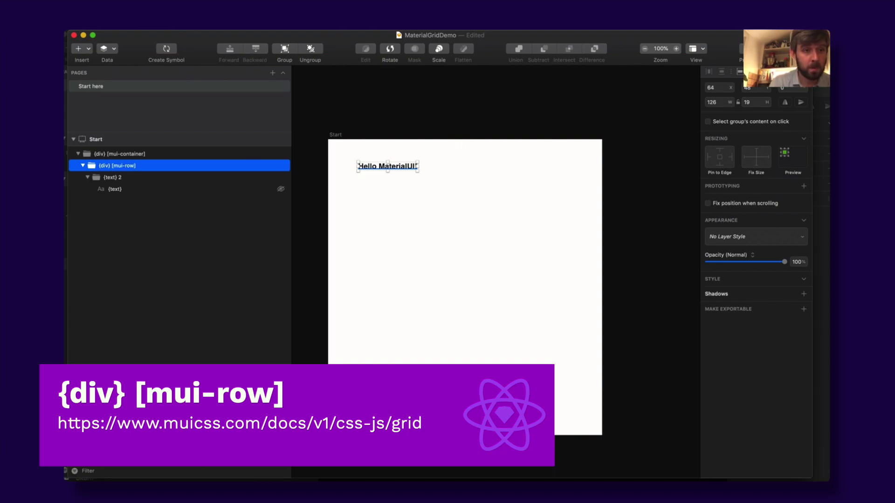
# Rename the innermost group to {div} [mui-col-md-4]
pyautogui.click(112, 178)
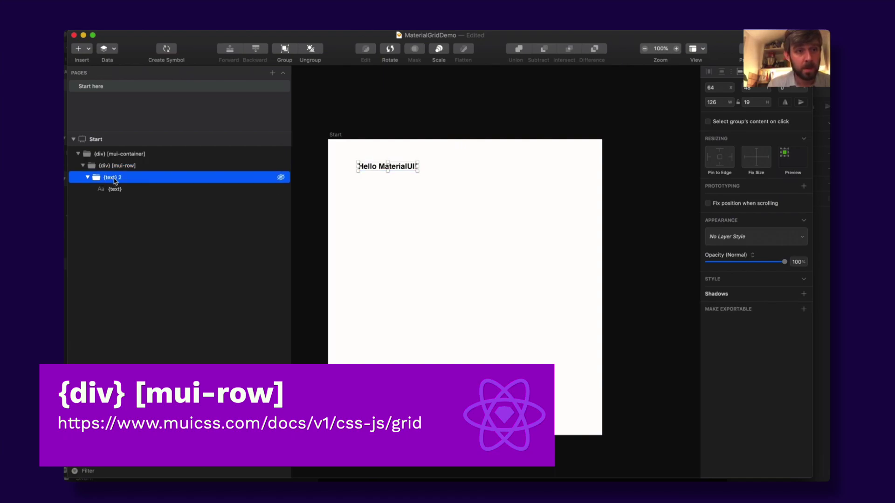
pyautogui.doubleClick(114, 178)
pyautogui.write('{di')
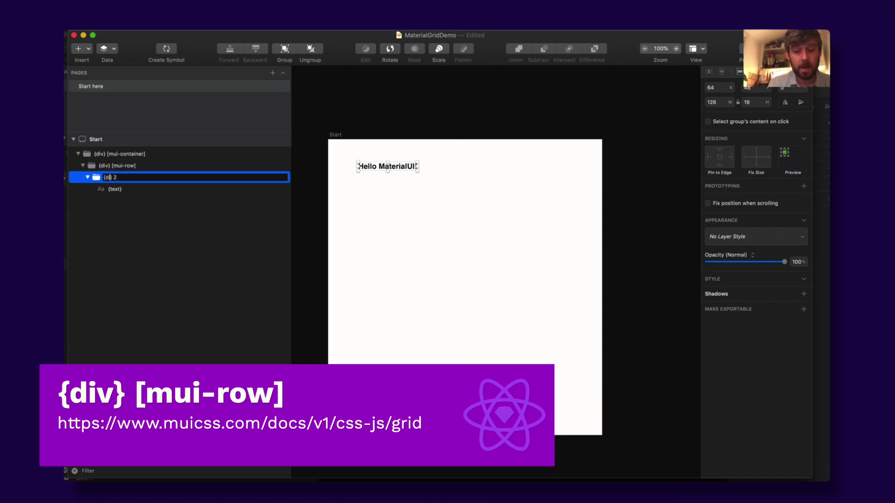
pyautogui.write('v')
pyautogui.press('BackSpace')
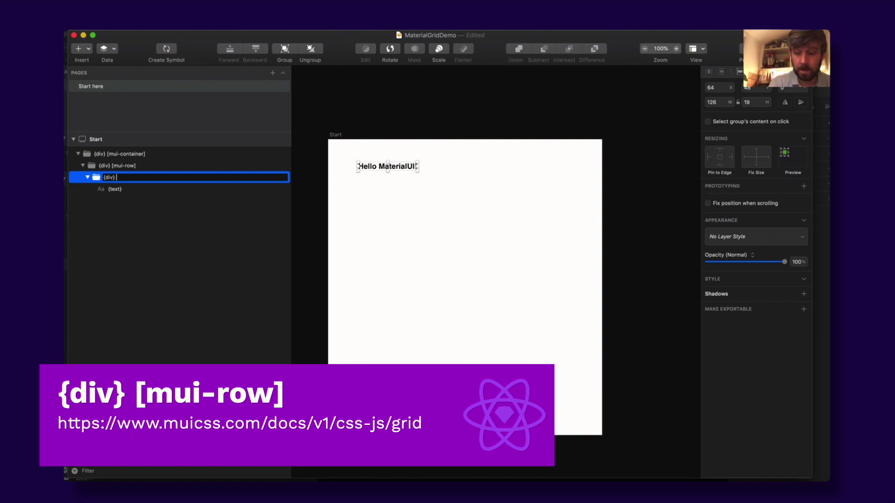
pyautogui.write('[]')
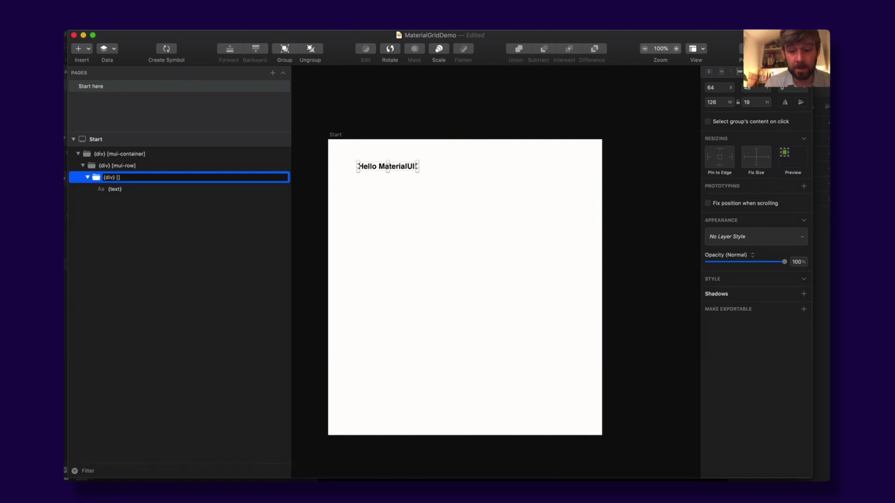
pyautogui.write('mui-col')
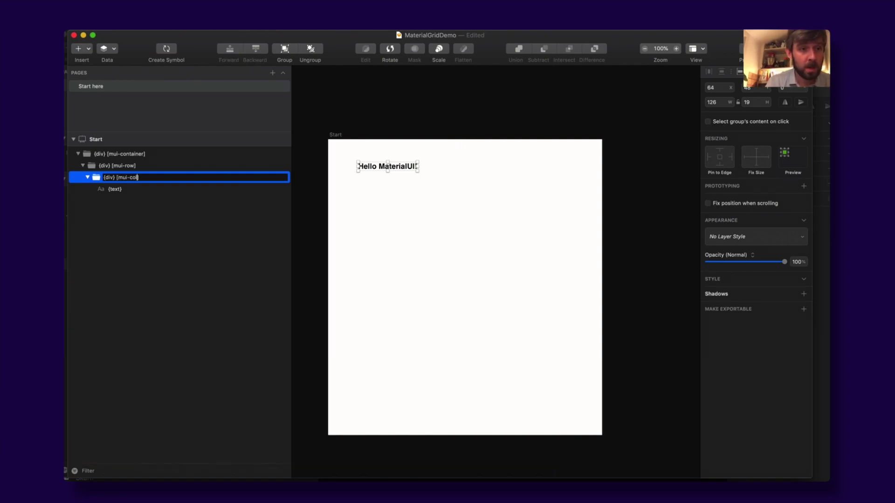
pyautogui.write('-')
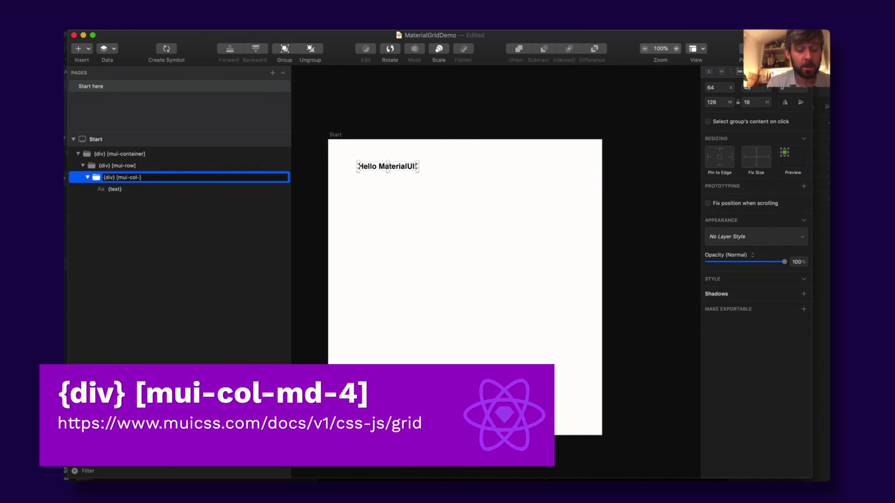
pyautogui.write('md')
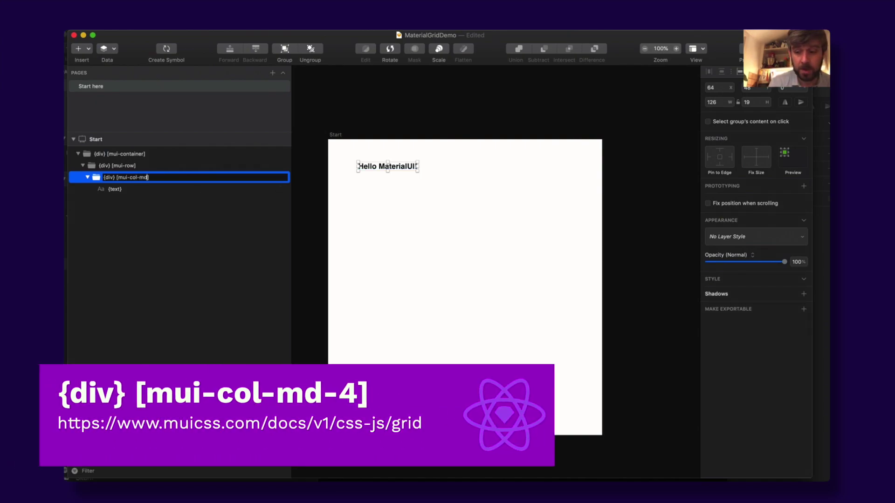
pyautogui.write('-4')
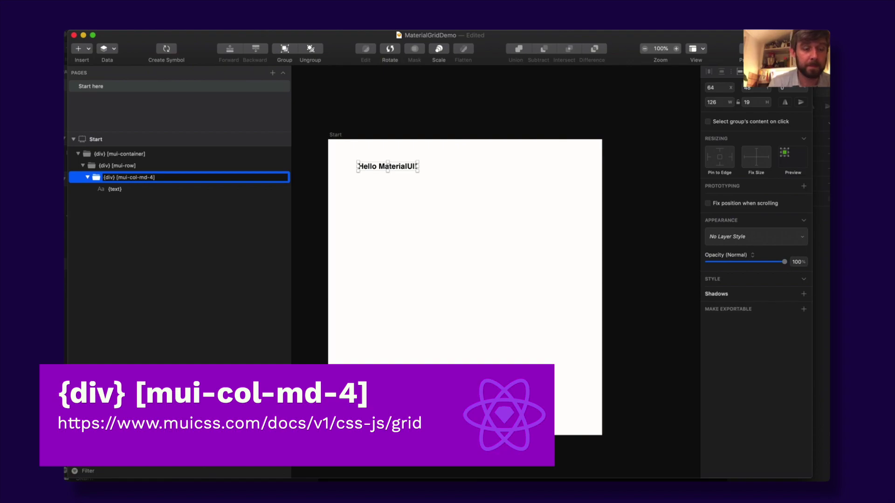
pyautogui.press('Return')
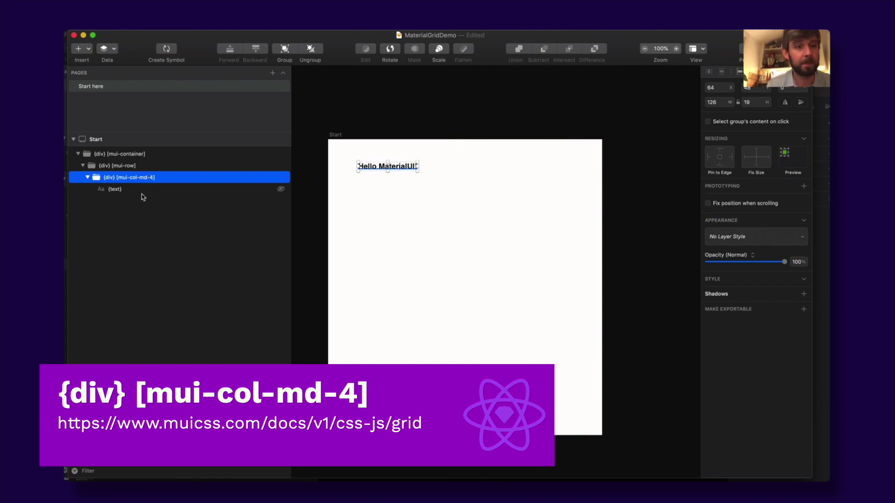
pyautogui.click(136, 208)
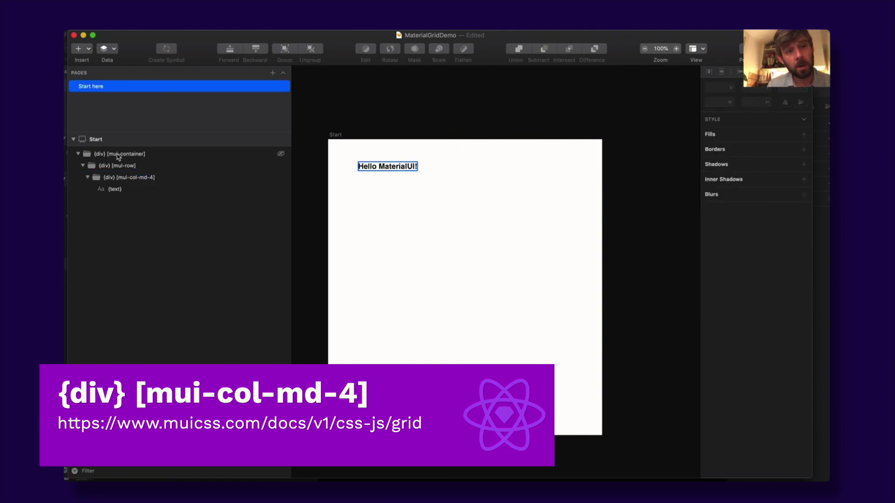
pyautogui.click(117, 181)
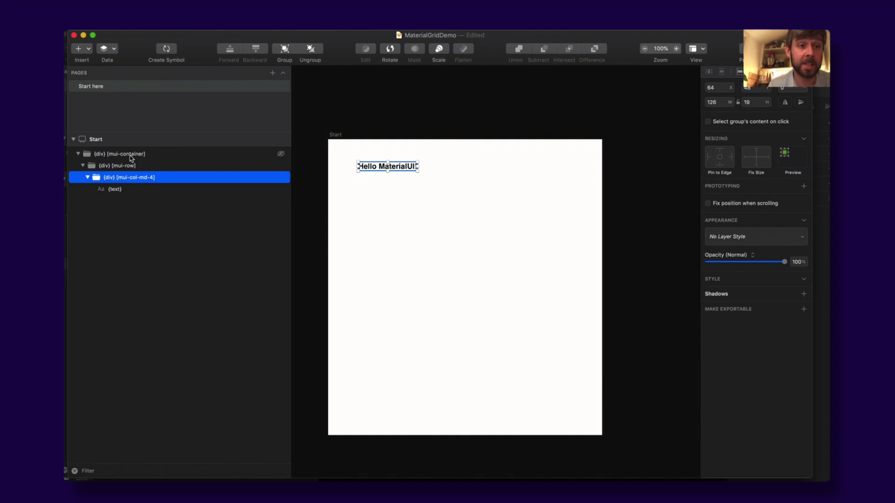
pyautogui.click(138, 223)
# Save the design and load MaterialGridDemo into Sketch2React Code App to preview Hello MaterialUI!
pyautogui.press('super+s')
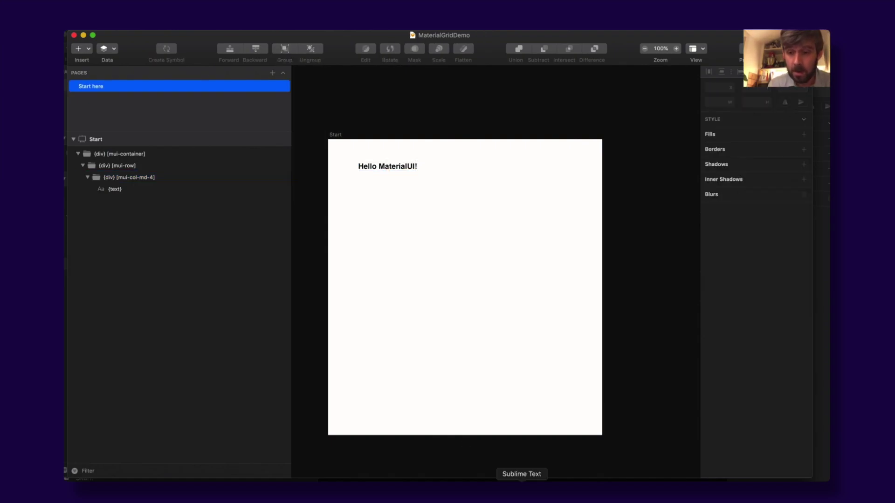
pyautogui.click(629, 489)
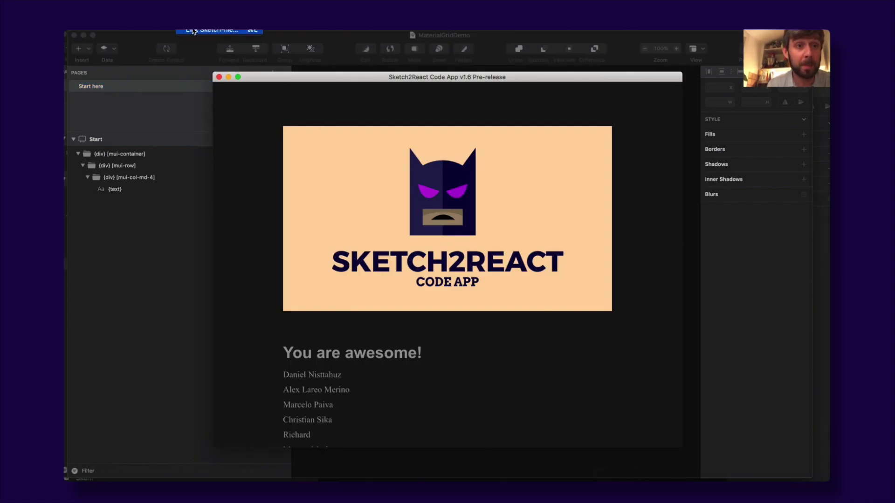
pyautogui.press('super+o')
pyautogui.click(385, 213)
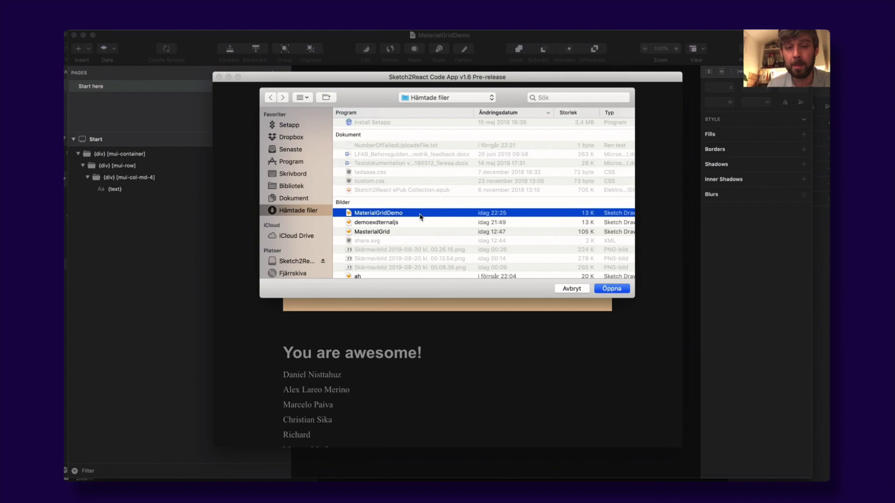
pyautogui.click(604, 289)
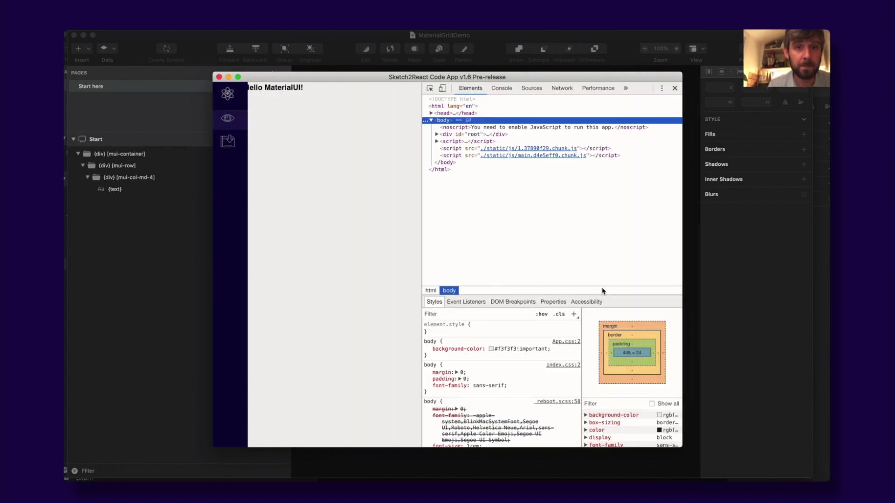
pyautogui.click(675, 89)
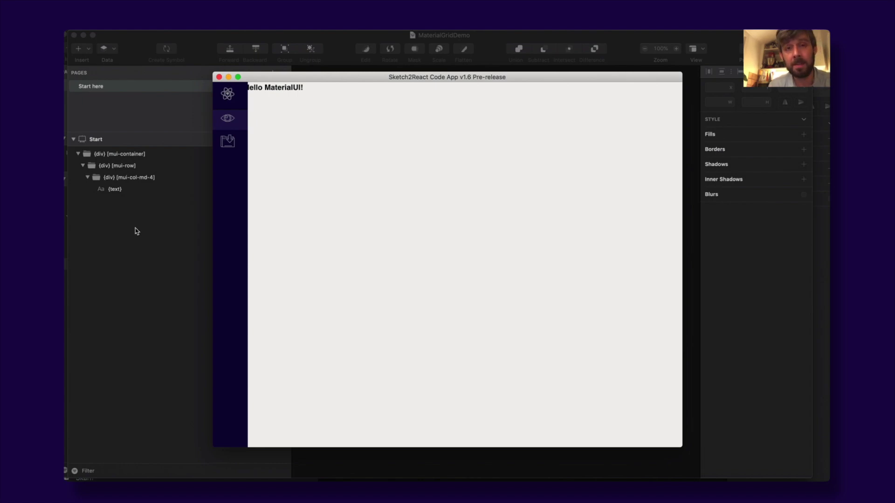
pyautogui.click(124, 243)
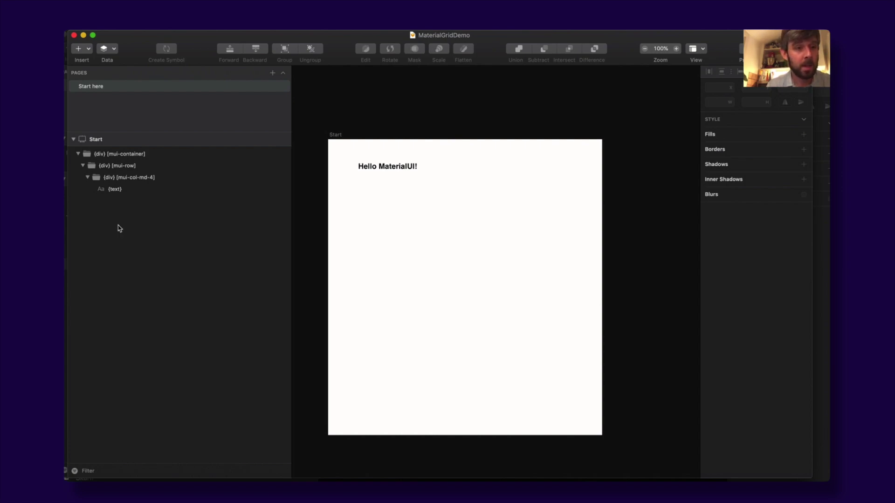
# Create a text layer at the artboard's bottom-left and name it {externalasset.css}
pyautogui.click(359, 423)
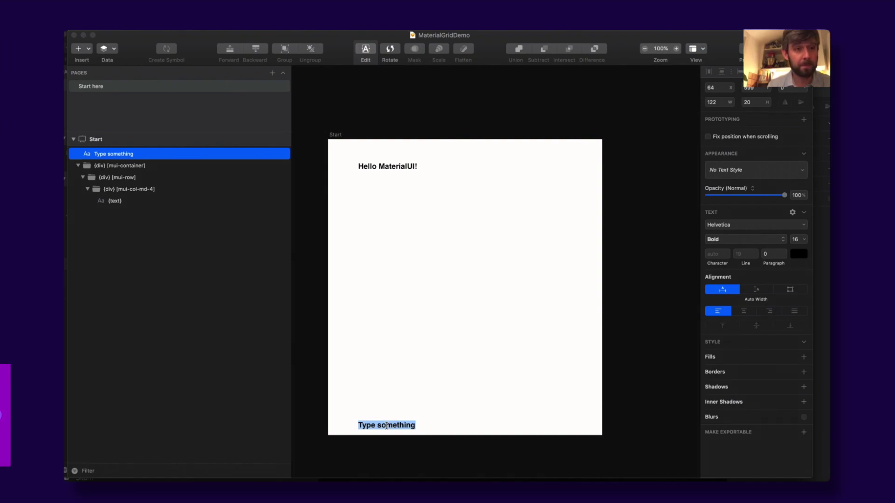
pyautogui.click(117, 156)
pyautogui.doubleClick(117, 156)
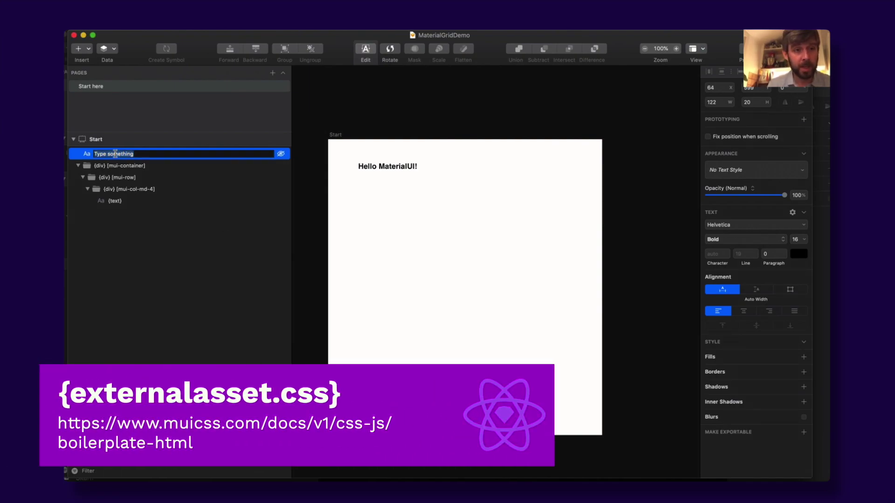
pyautogui.press('BackSpace')
pyautogui.write('{e')
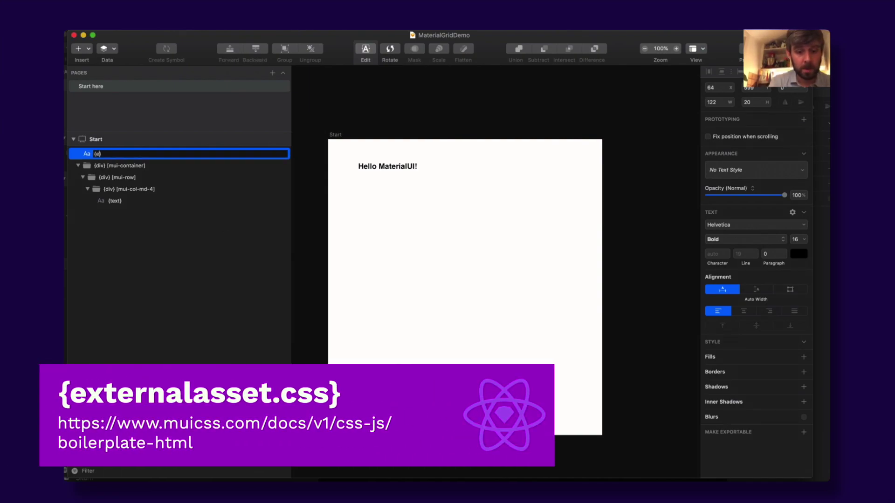
pyautogui.write('xternala')
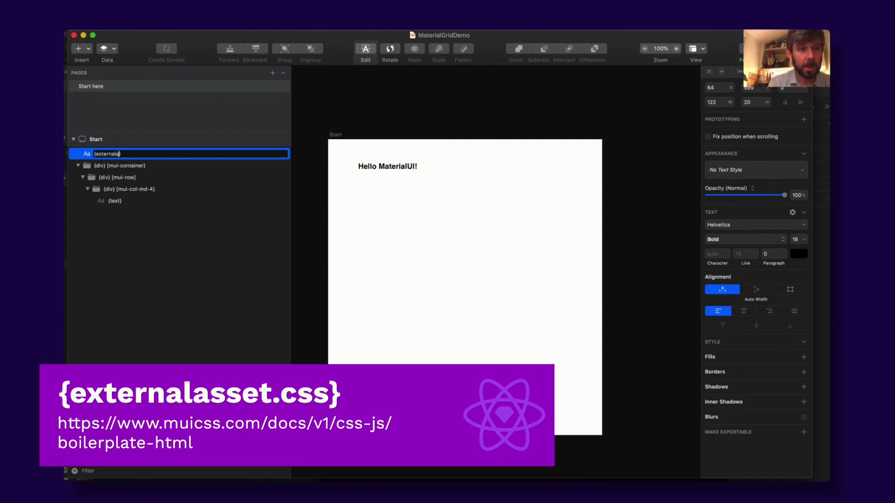
pyautogui.write('sset.css}')
pyautogui.press('Return')
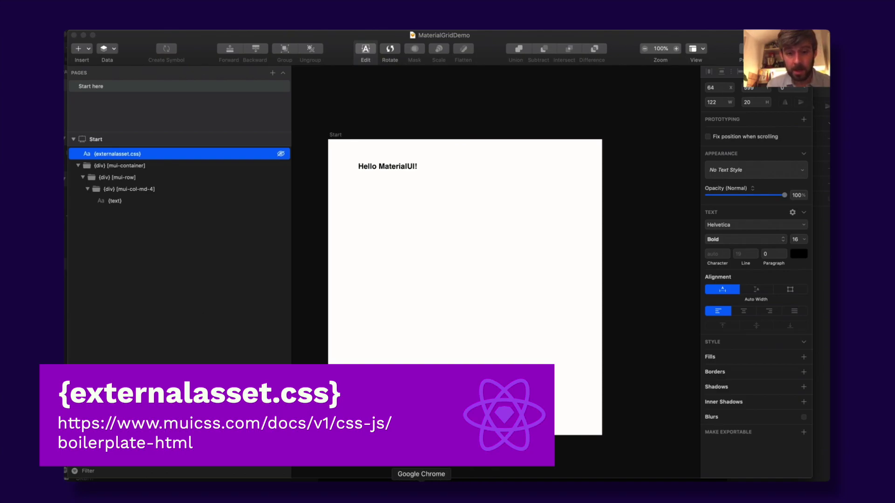
# Copy the mui.min.css link from Chrome's MUI Boilerplate HTML docs, then return to Sketch
pyautogui.click(421, 480)
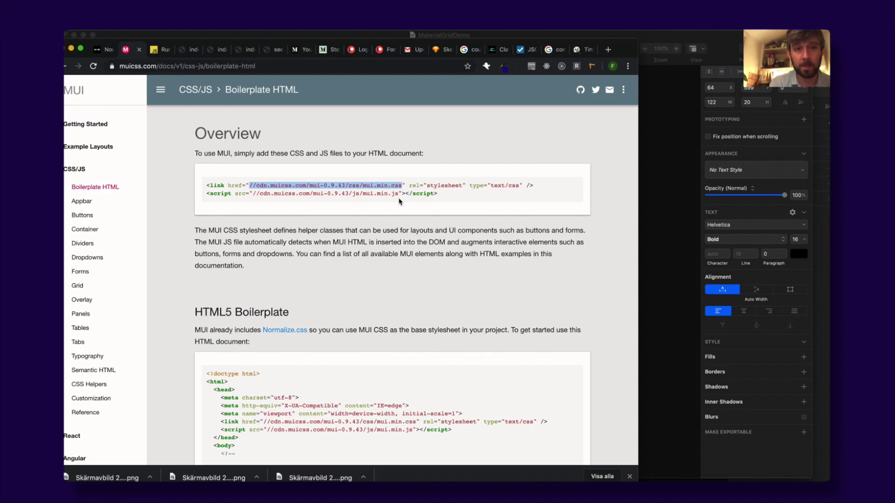
pyautogui.click(434, 487)
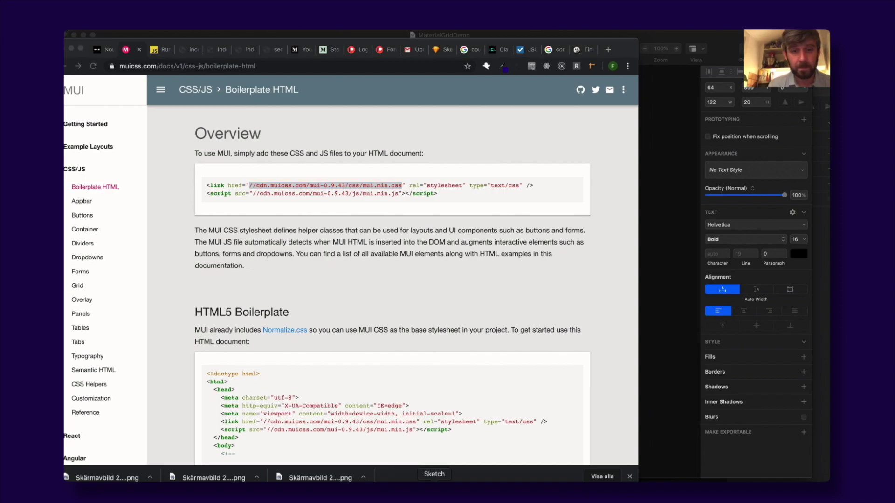
pyautogui.doubleClick(383, 426)
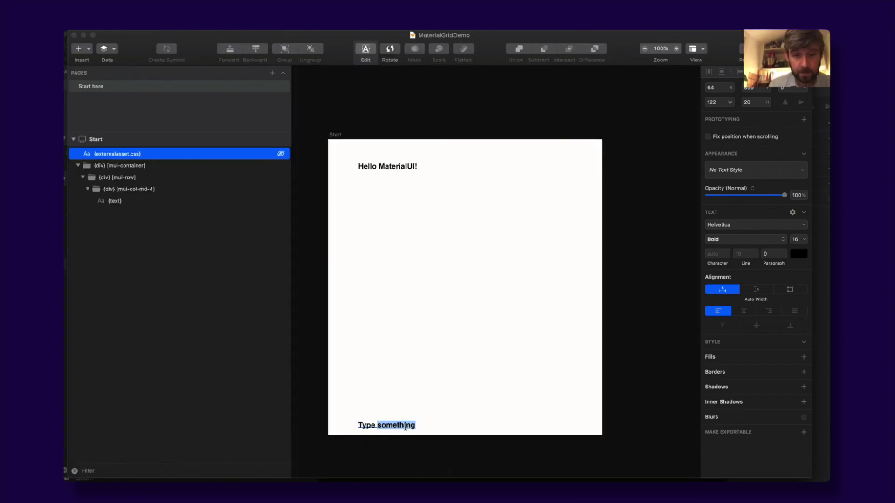
pyautogui.tripleClick(400, 425)
pyautogui.write('//cdn.muicss.com/mui-0.9.43/css/mui.min.css')
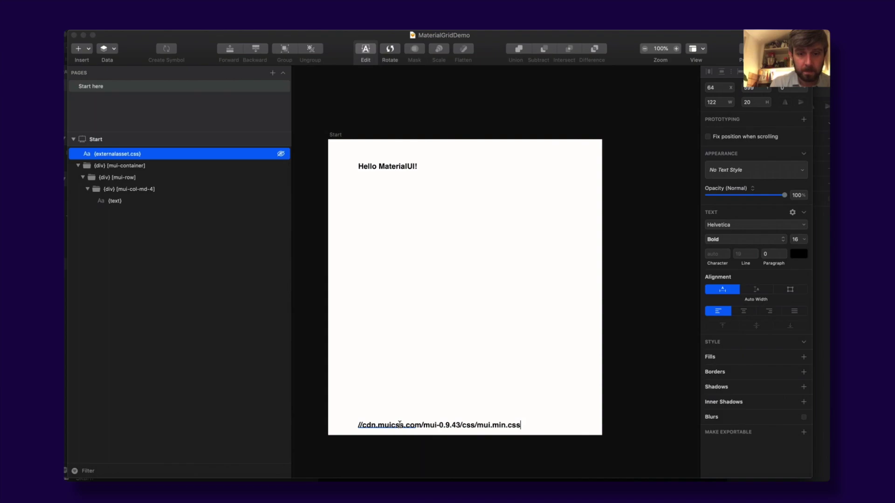
pyautogui.press('super+Left')
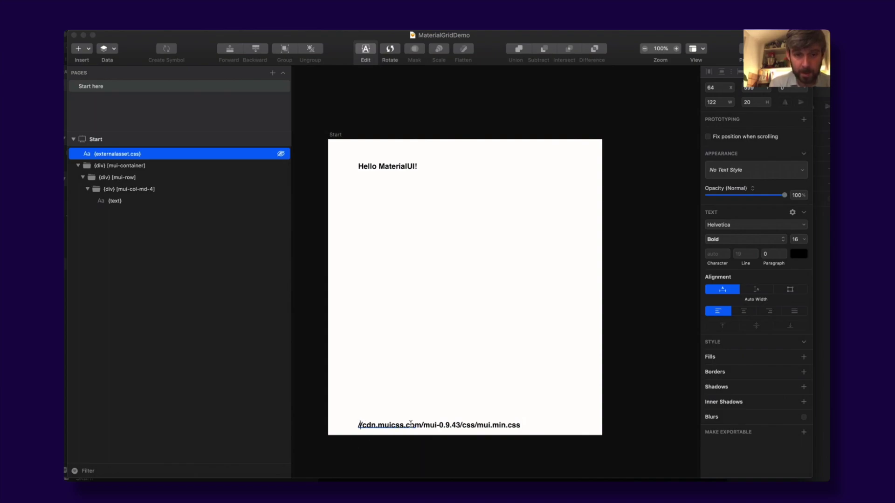
pyautogui.write('http:')
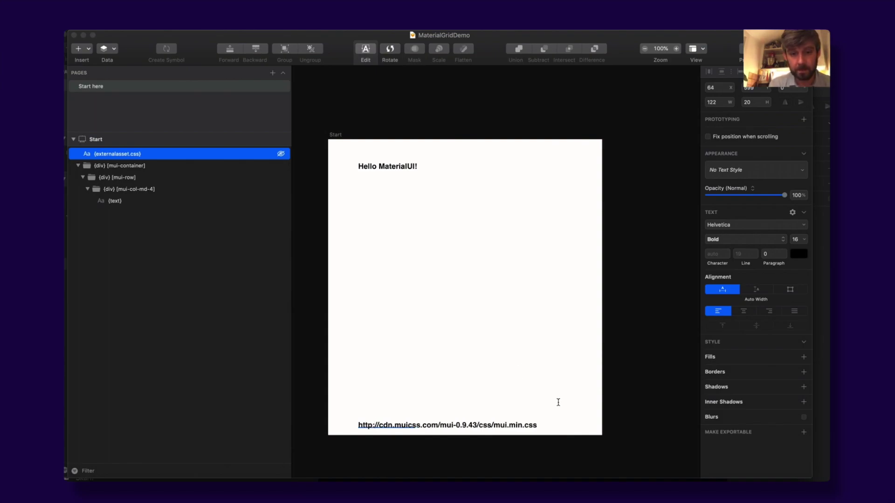
pyautogui.press('Escape')
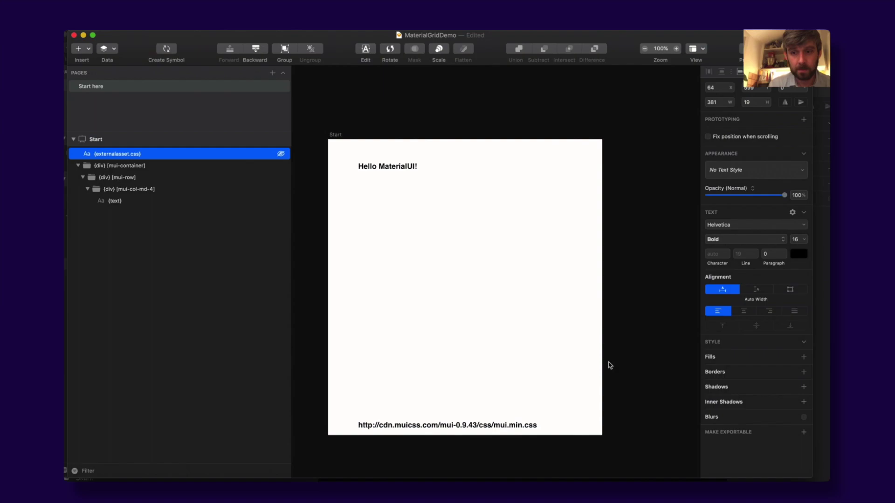
pyautogui.click(609, 364)
pyautogui.press('super+s')
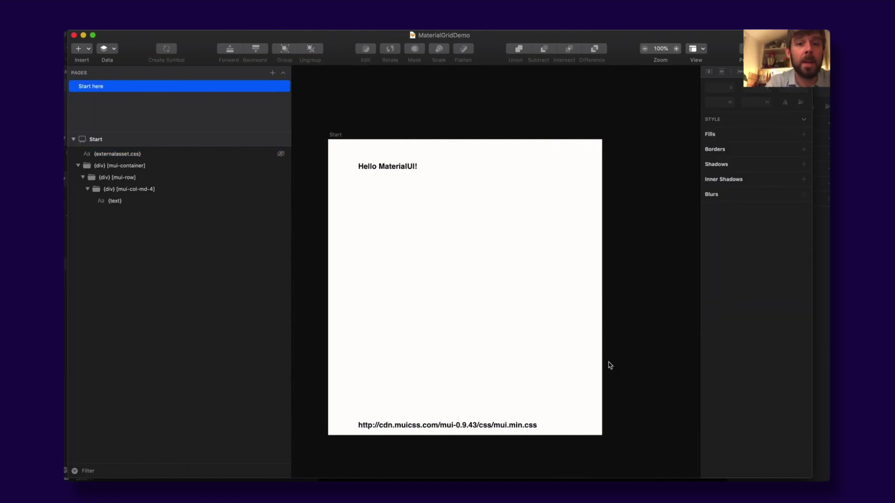
# Select the mui-container layer and view the Hello MaterialUI! preview in Sketch2React Code App
pyautogui.click(141, 170)
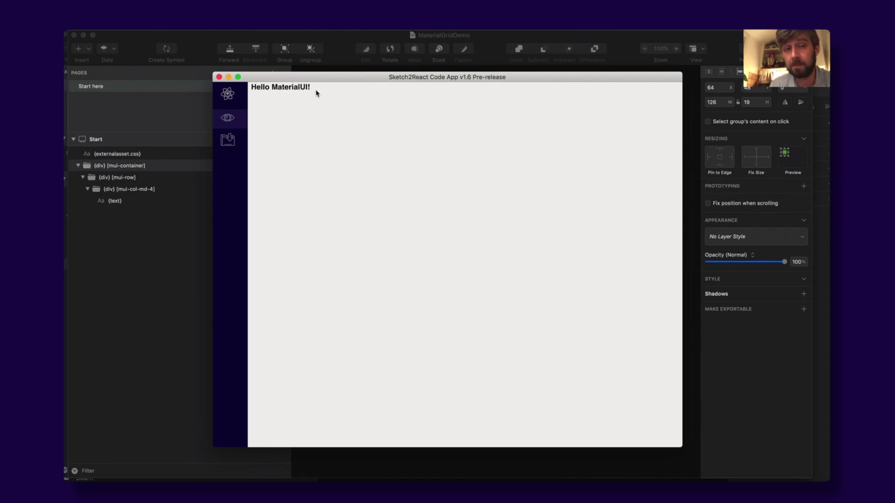
pyautogui.click(254, 92)
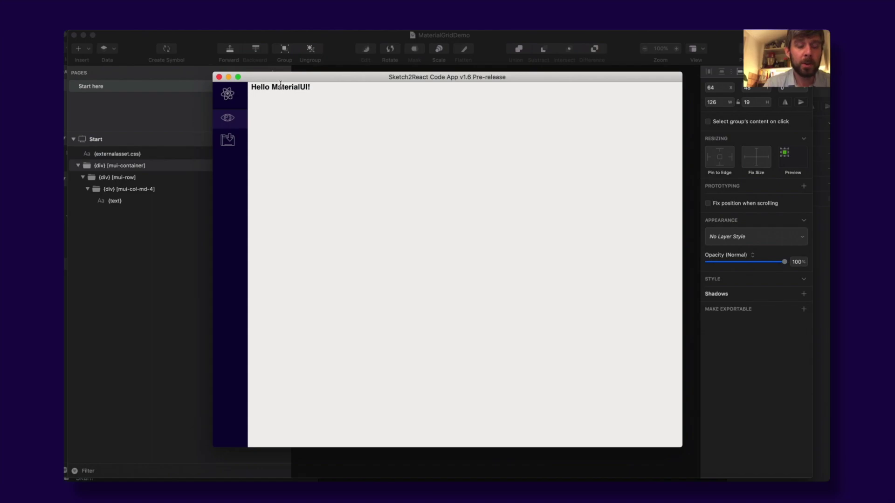
# Group the {text} layer inside the column and name the group {div} [mui-panel]
pyautogui.click(134, 212)
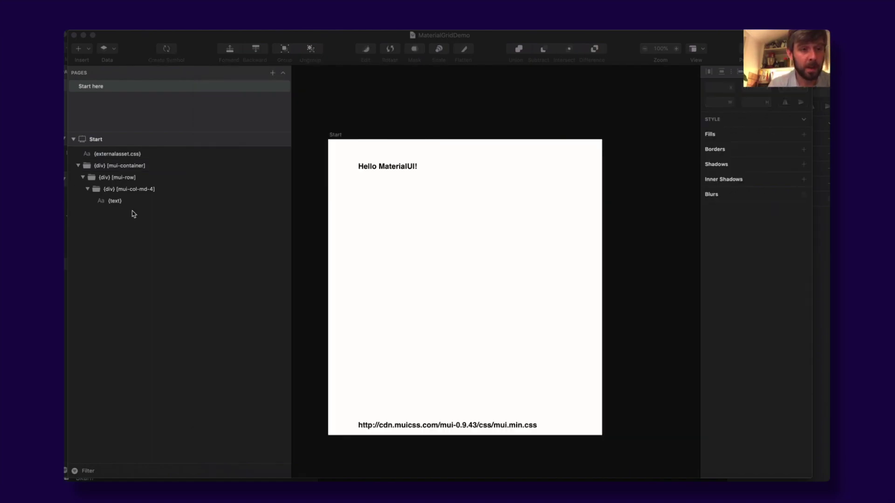
pyautogui.click(115, 200)
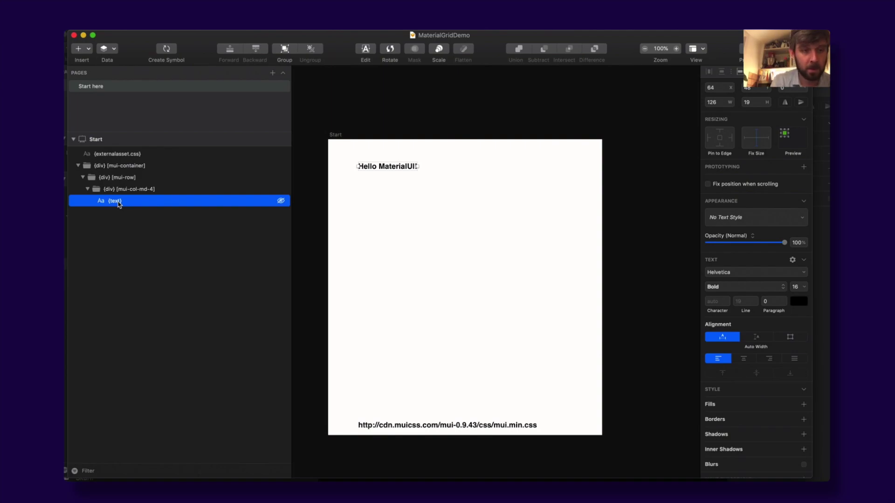
pyautogui.press('cmd+g')
pyautogui.doubleClick(145, 201)
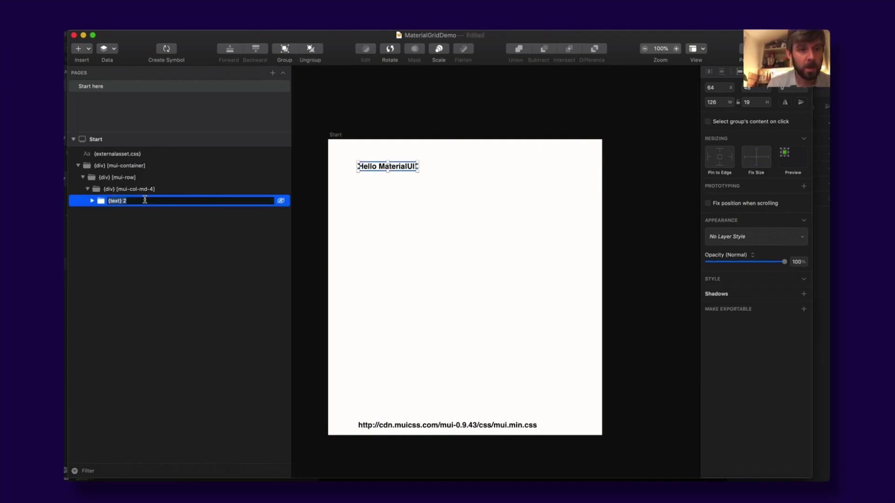
pyautogui.write('{div}')
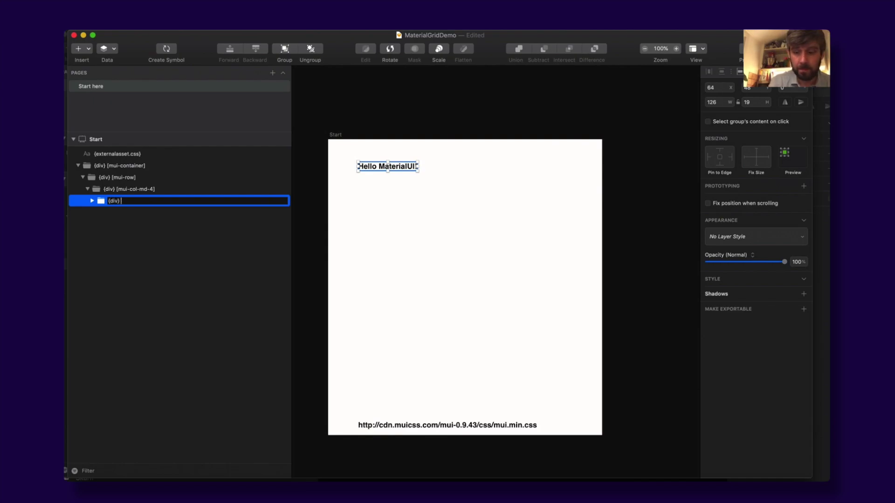
pyautogui.write(' [m')
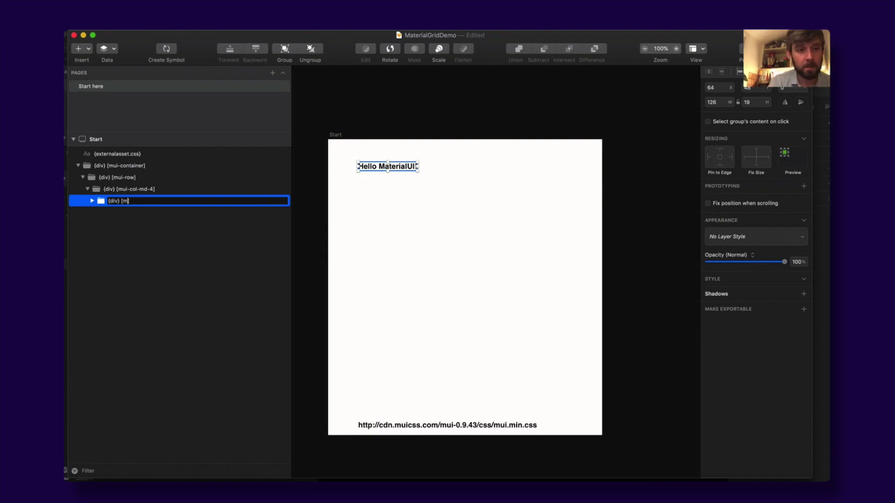
pyautogui.write('ui-')
pyautogui.press('BackSpace')
pyautogui.press('BackSpace')
pyautogui.write('ui-panel')
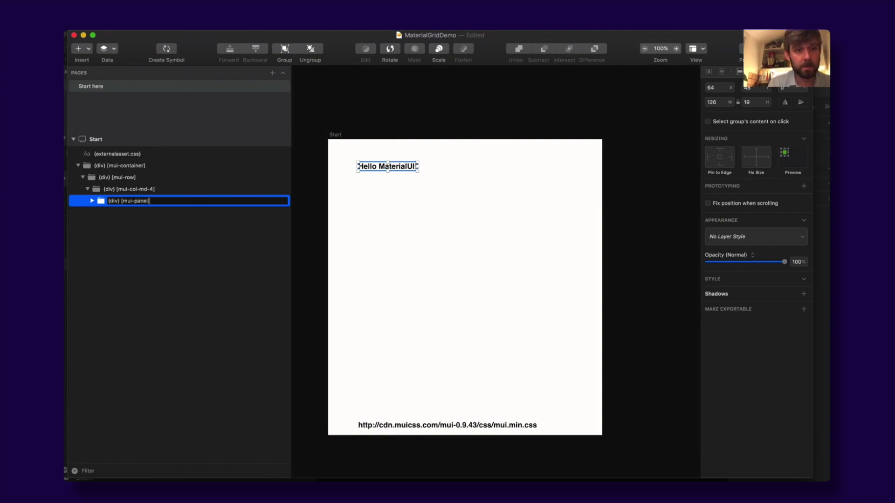
pyautogui.press('Return')
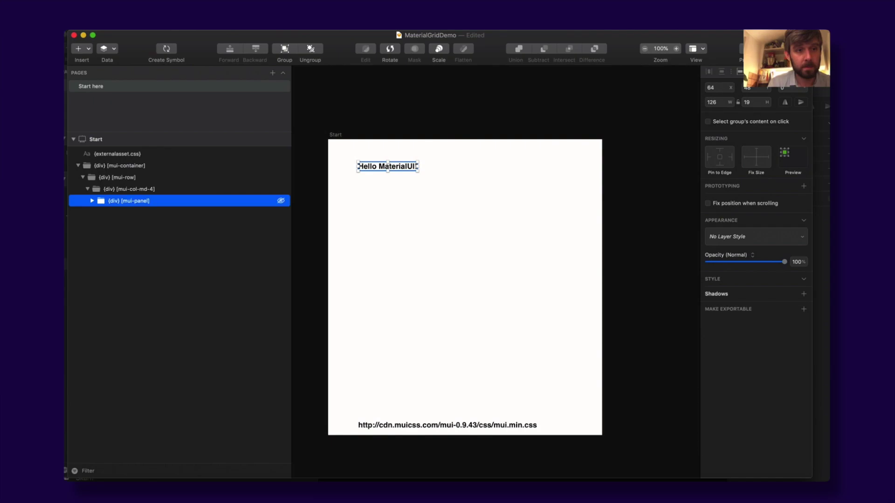
# Expand the mui-panel group to show its text and save the document
pyautogui.click(126, 251)
pyautogui.click(92, 200)
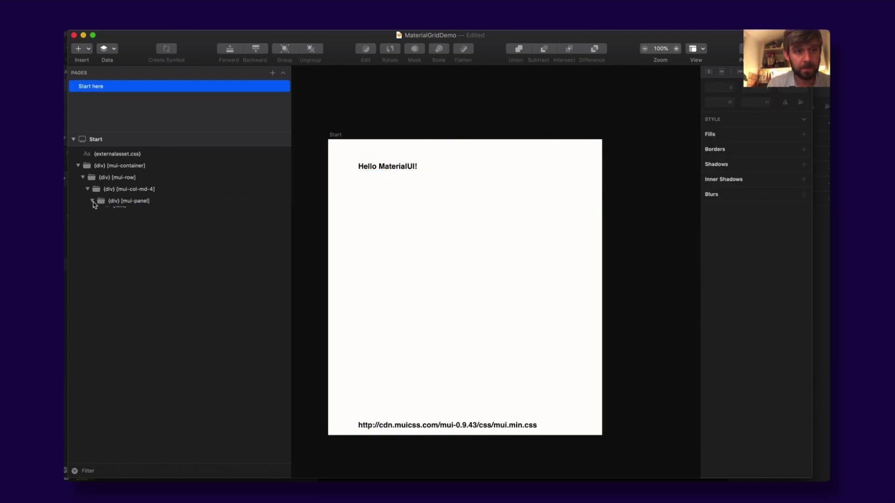
pyautogui.click(167, 284)
pyautogui.press('super+s')
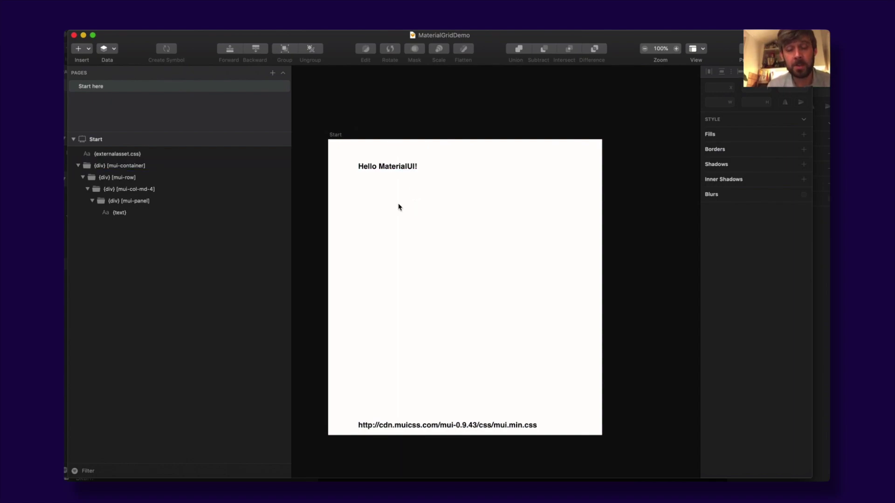
# Switch to Sketch2React Code App to preview the Hello MaterialUI! design and its download options
pyautogui.press('super+Tab')
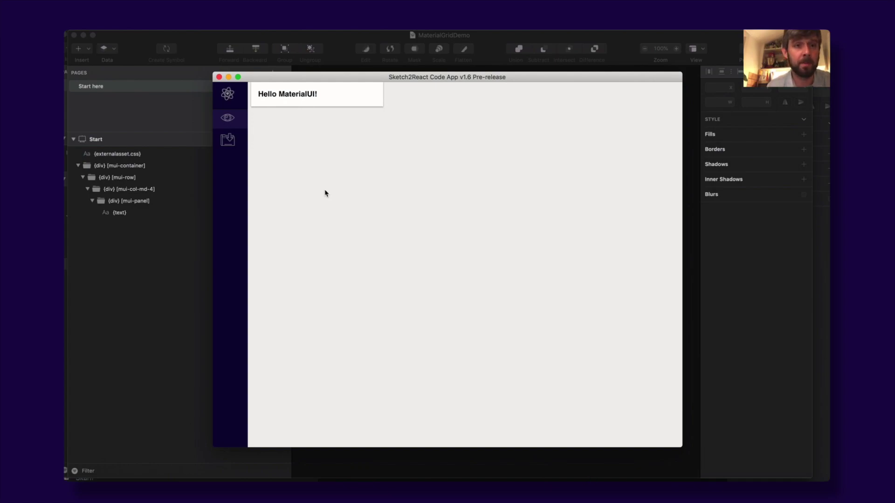
# Export the design as HTML and save it as materialuidemo.zip in Downloads
pyautogui.moveTo(228, 140)
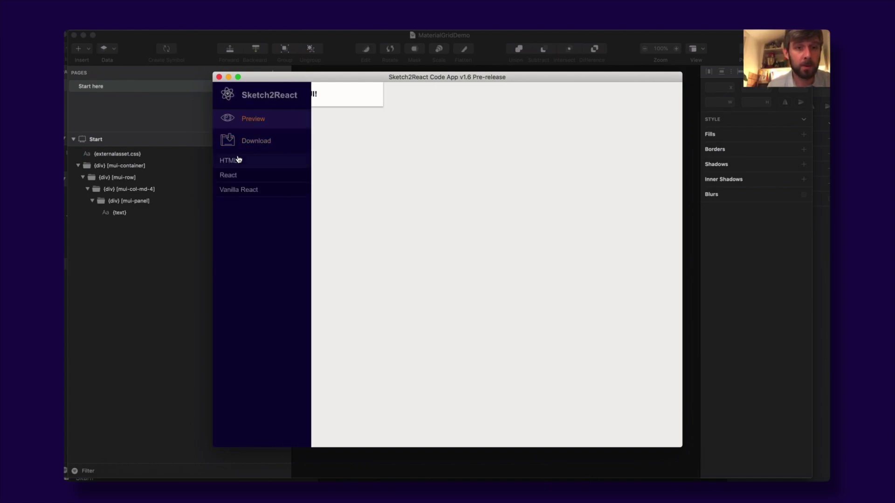
pyautogui.click(233, 161)
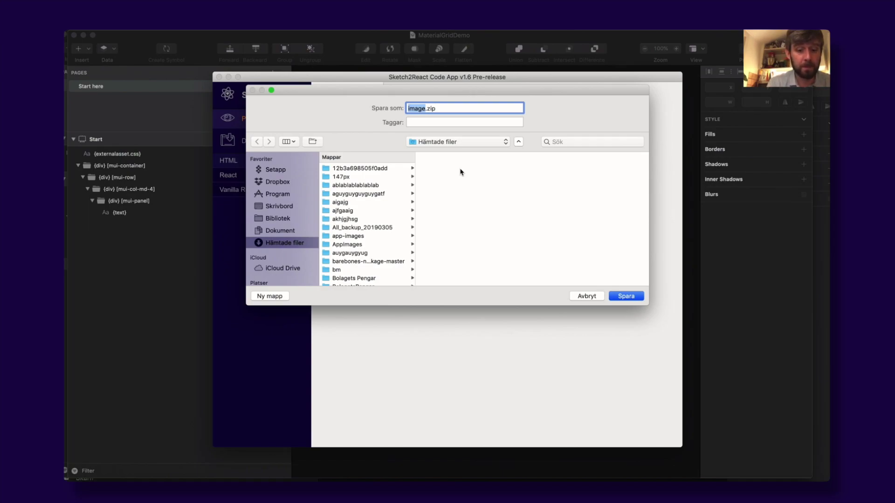
pyautogui.write('mater')
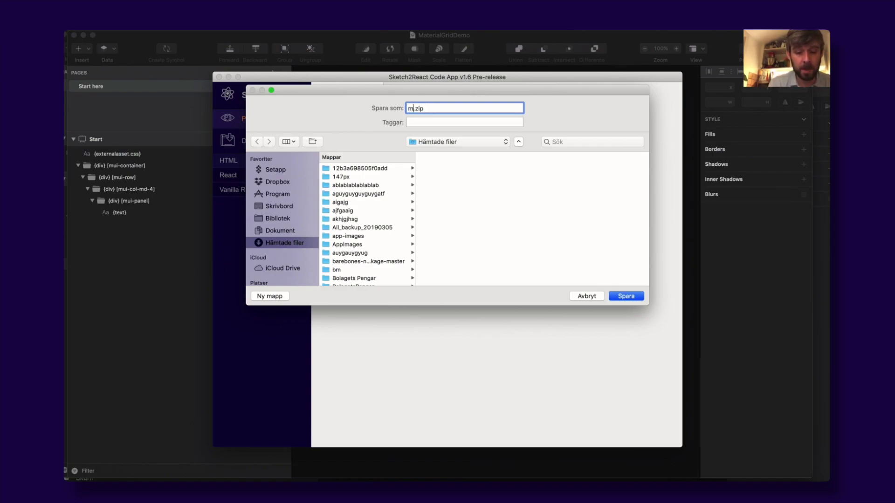
pyautogui.write('ial')
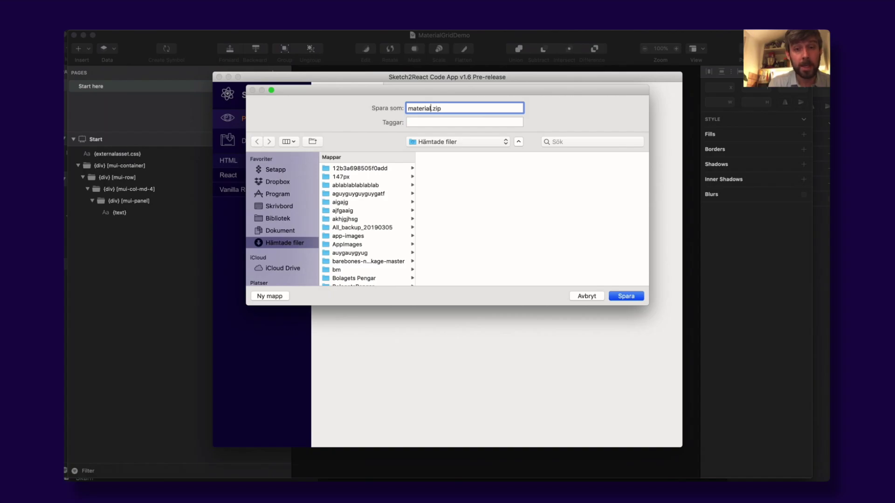
pyautogui.write('uidemo')
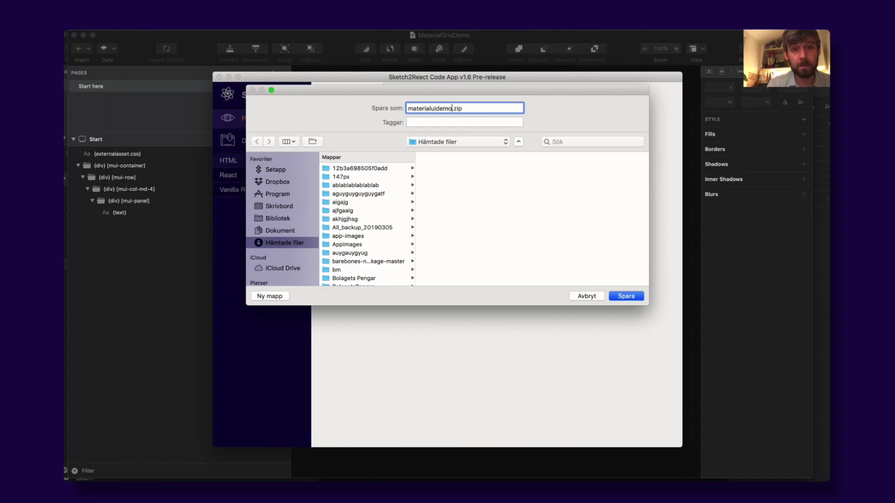
pyautogui.press('Return')
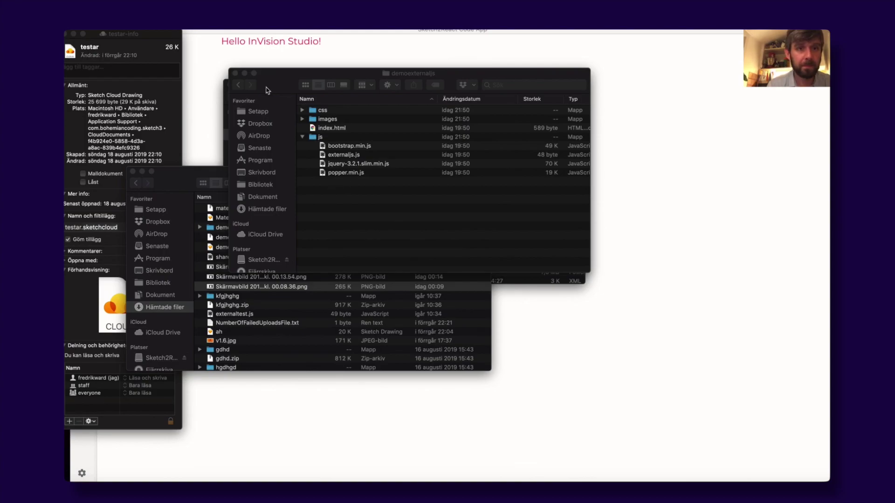
# Unpack materialuidemo.zip in the downloads folder and open the extracted materialuidemo folder
pyautogui.click(243, 88)
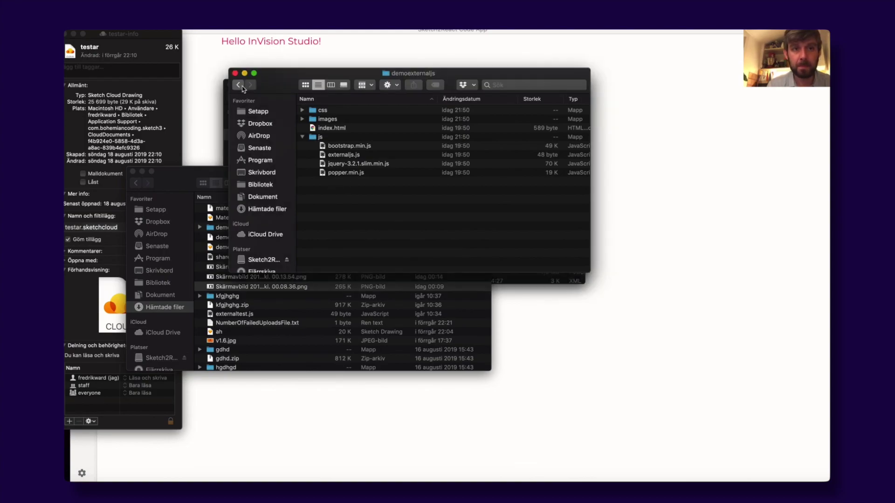
pyautogui.click(239, 85)
pyautogui.click(352, 112)
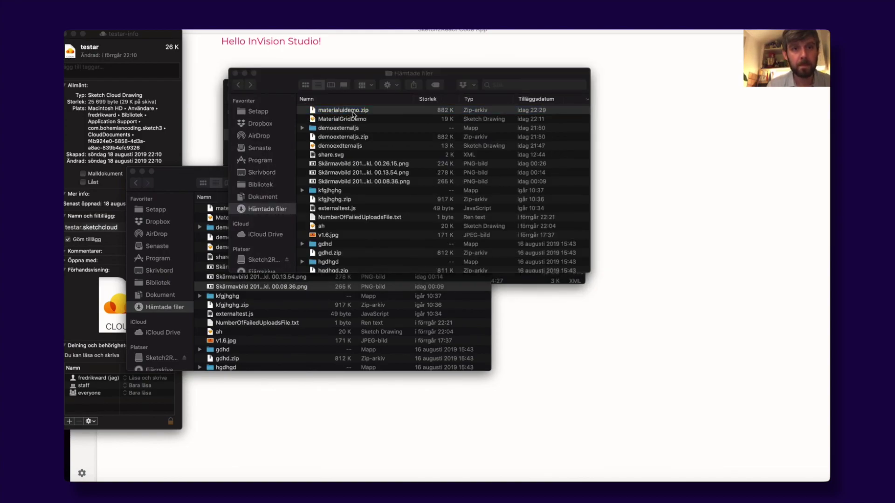
pyautogui.doubleClick(353, 114)
pyautogui.doubleClick(333, 112)
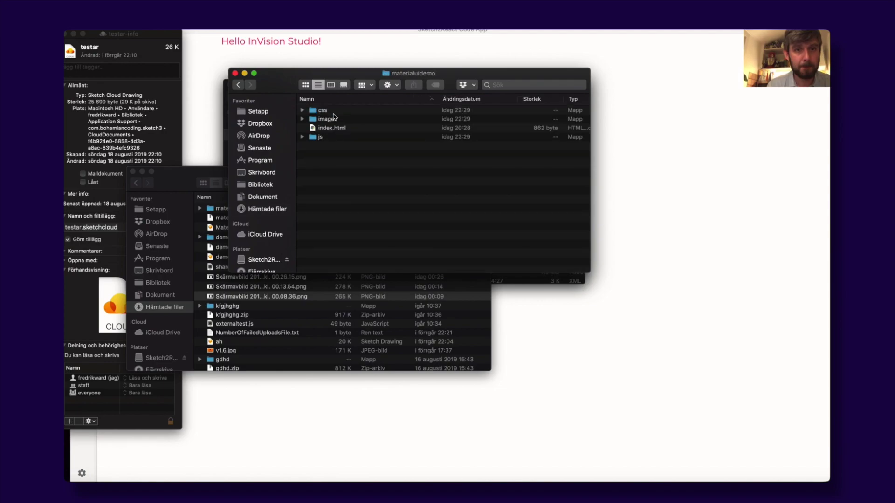
# Select the exported index.html and bring up, then dismiss, its options menu
pyautogui.click(339, 129)
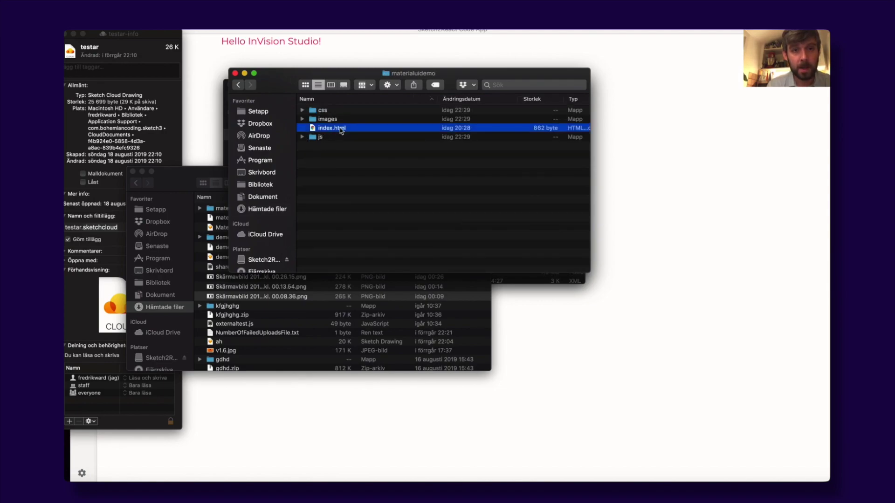
pyautogui.rightClick(341, 130)
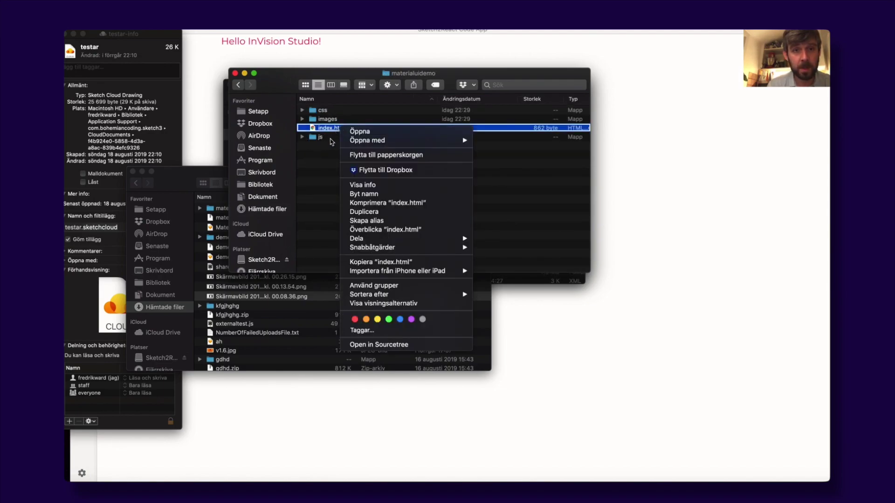
pyautogui.click(326, 132)
# Open index.html in Chrome and inspect the Hello MaterialUI! card element
pyautogui.doubleClick(327, 133)
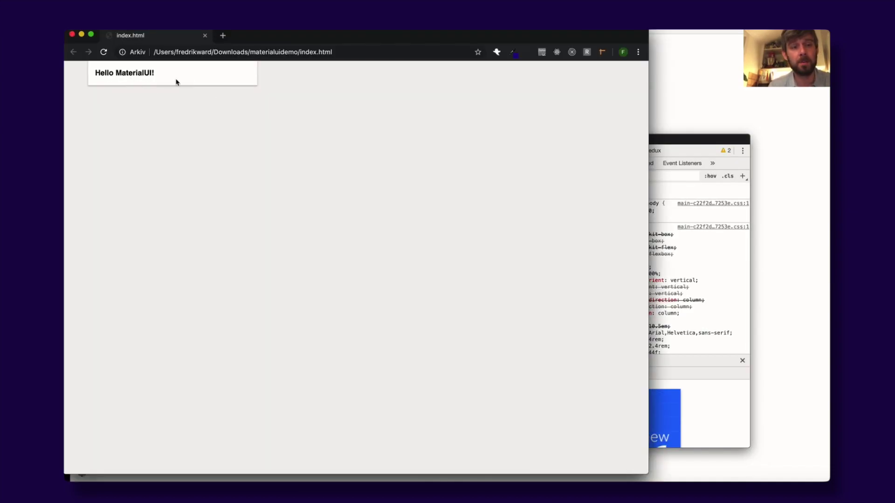
pyautogui.rightClick(242, 75)
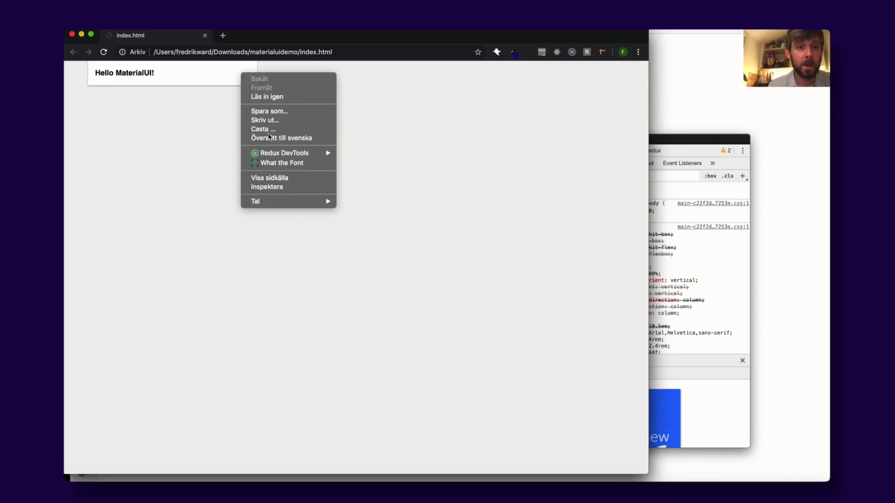
pyautogui.click(276, 186)
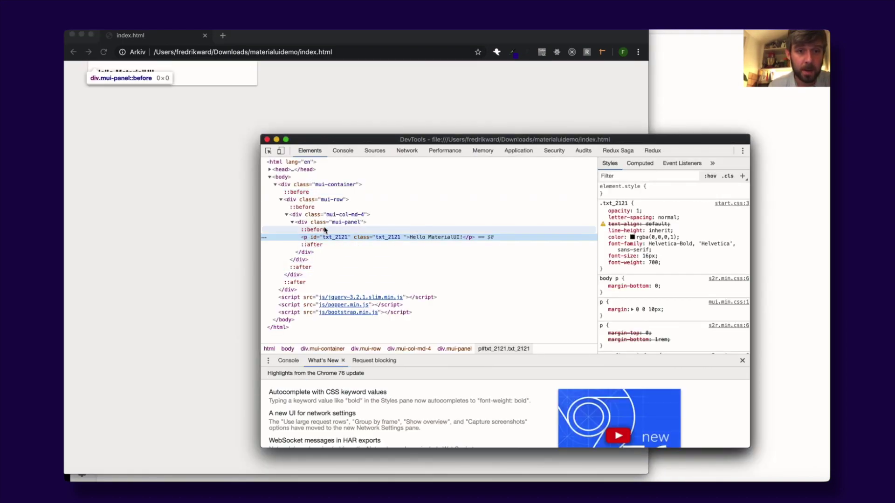
# Select the mui-container, mui-row, mui-col-md-4 and mui-panel divs in the Elements panel
pyautogui.click(306, 186)
pyautogui.click(343, 201)
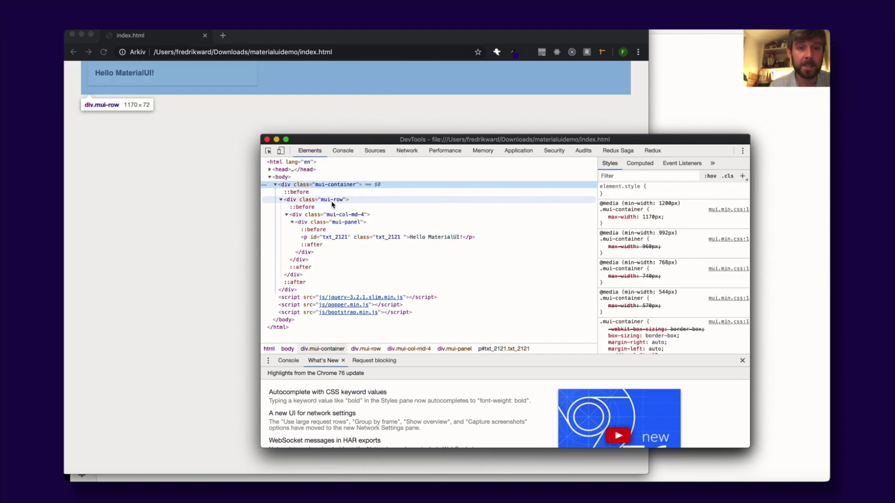
pyautogui.click(345, 216)
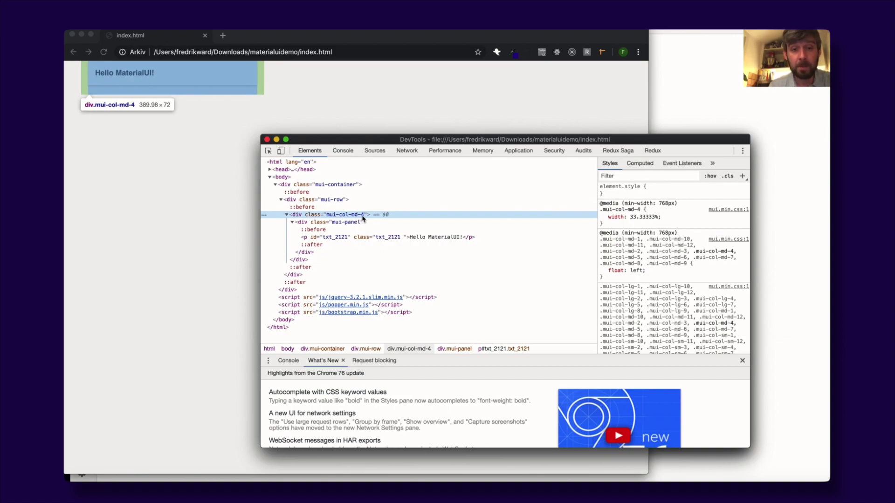
pyautogui.click(352, 224)
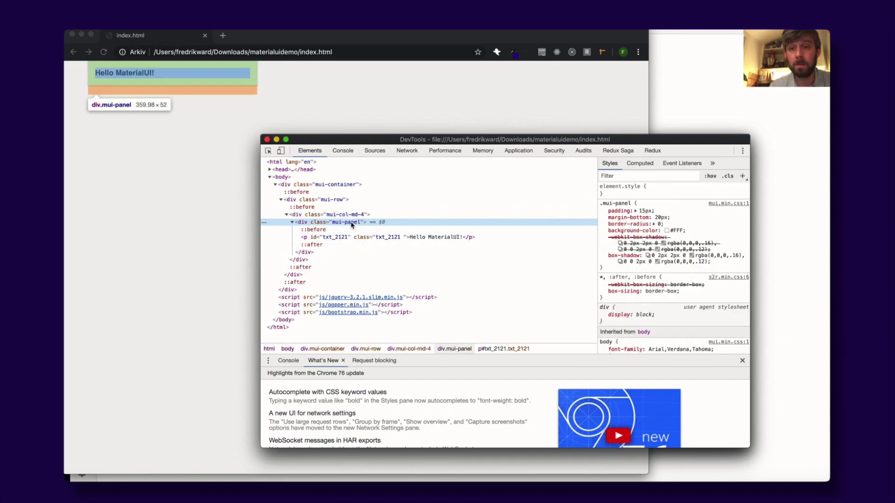
pyautogui.click(403, 98)
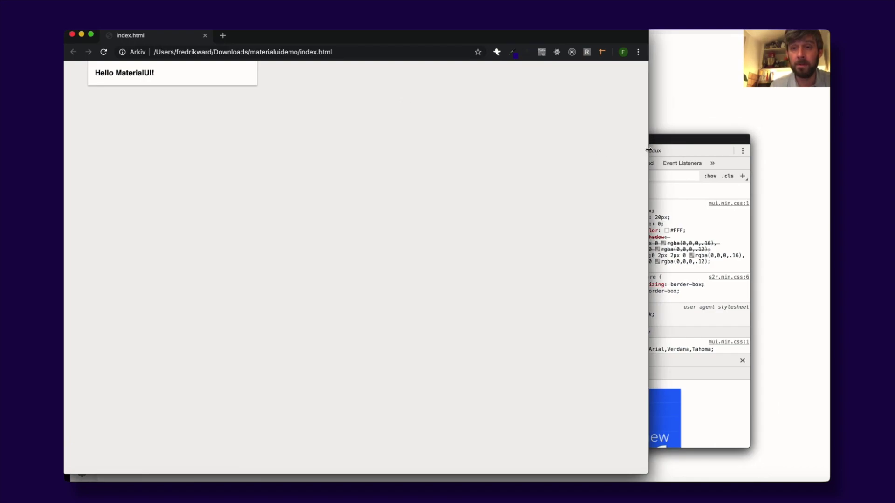
# Resize the Chrome page window to about 546px wide so the Hello MaterialUI! panel fills it
pyautogui.moveTo(648, 149); pyautogui.dragTo(319, 291)
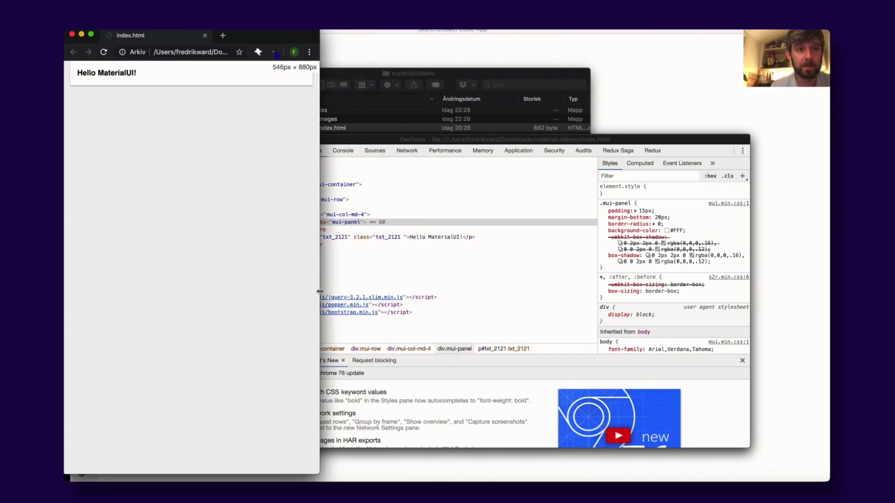